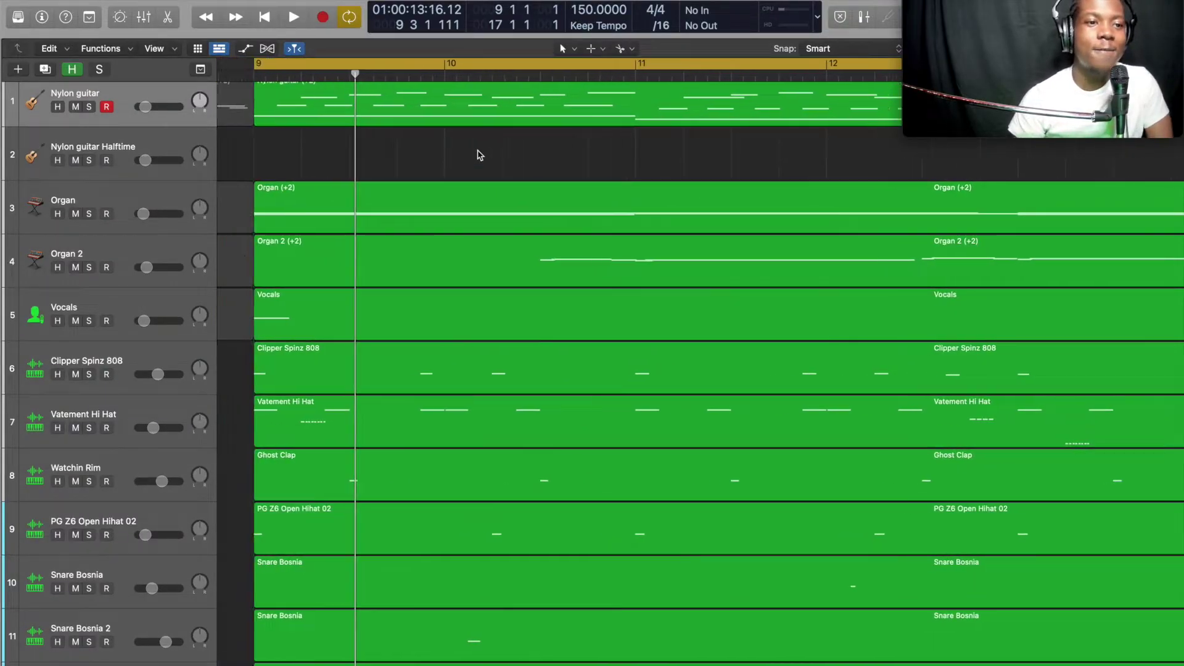
Play the arrangement from bar 9, then stop playback
scroll(480, 155, left, 5)
scroll(480, 156, right, 3)
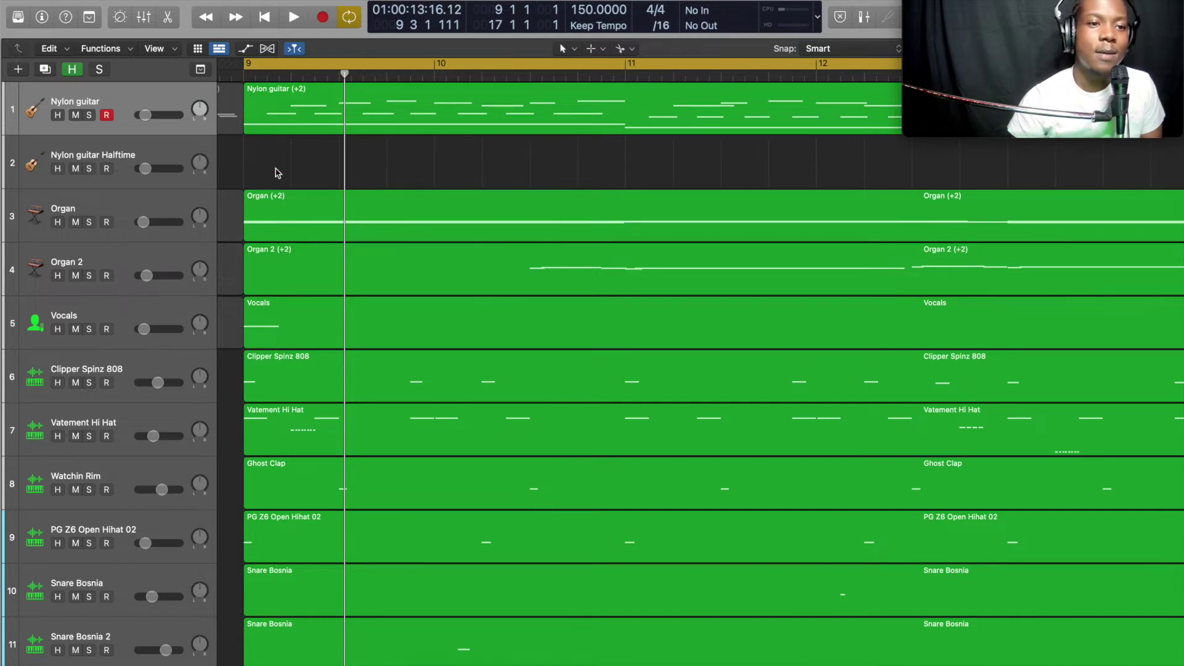
scroll(275, 173, left, 2)
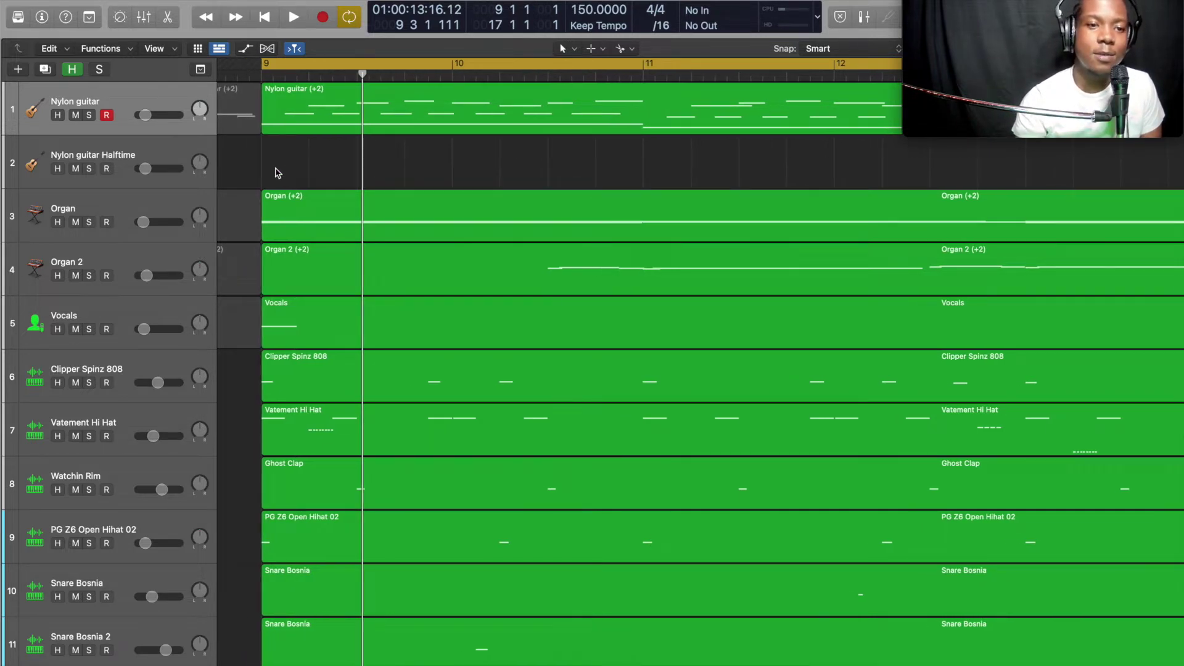
key(space)
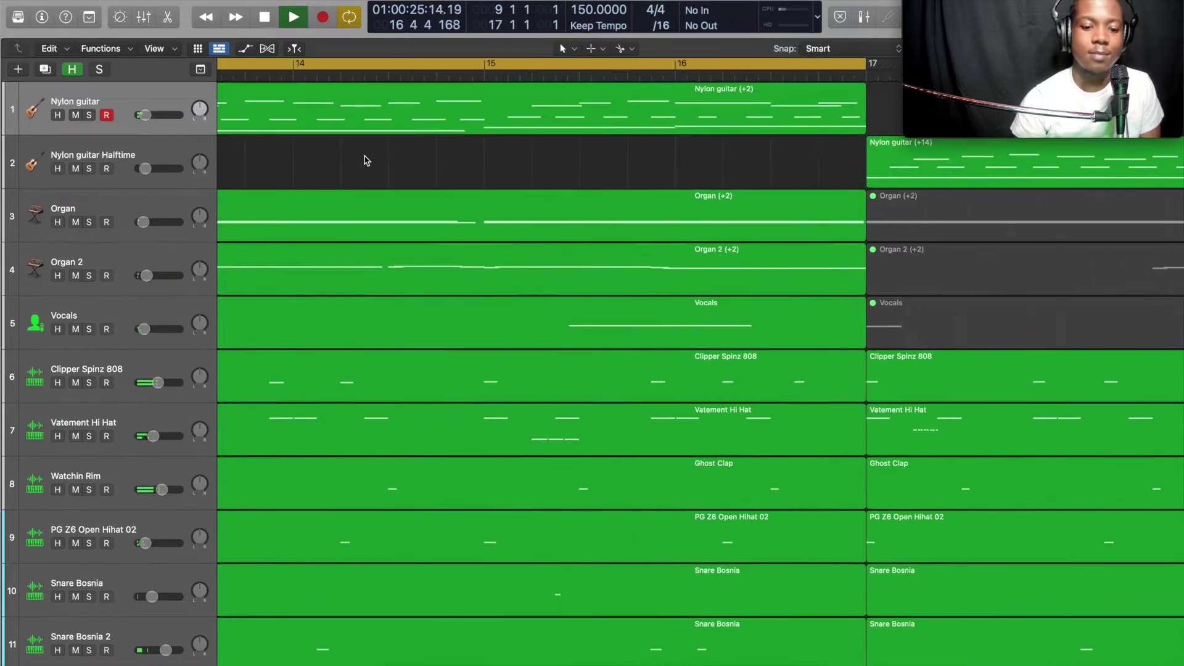
key(space)
Turn off Cycle mode and return the playhead to the start of bar 1
scroll(361, 153, left, 10)
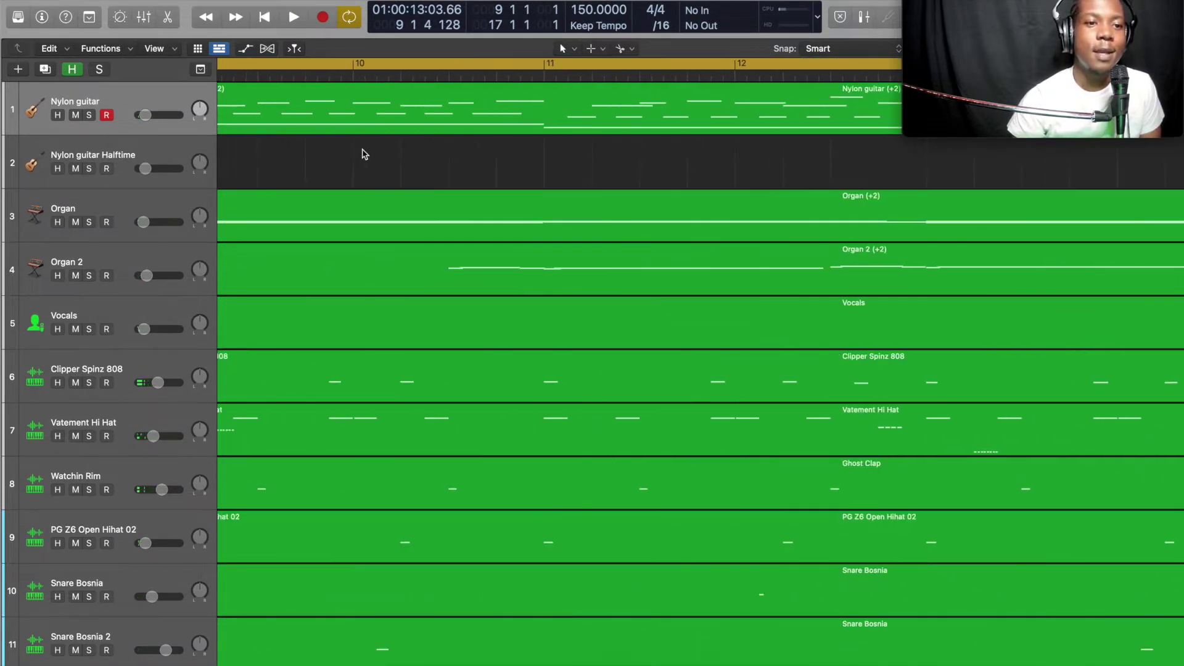
key(c)
scroll(360, 153, left, 15)
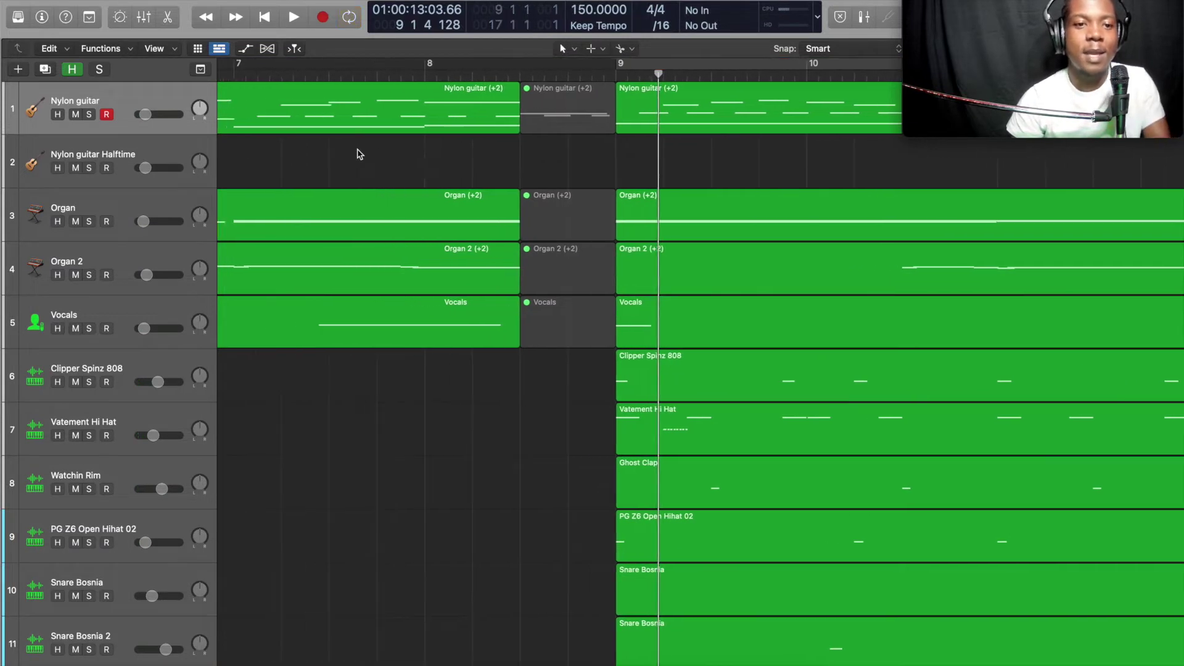
key(Return)
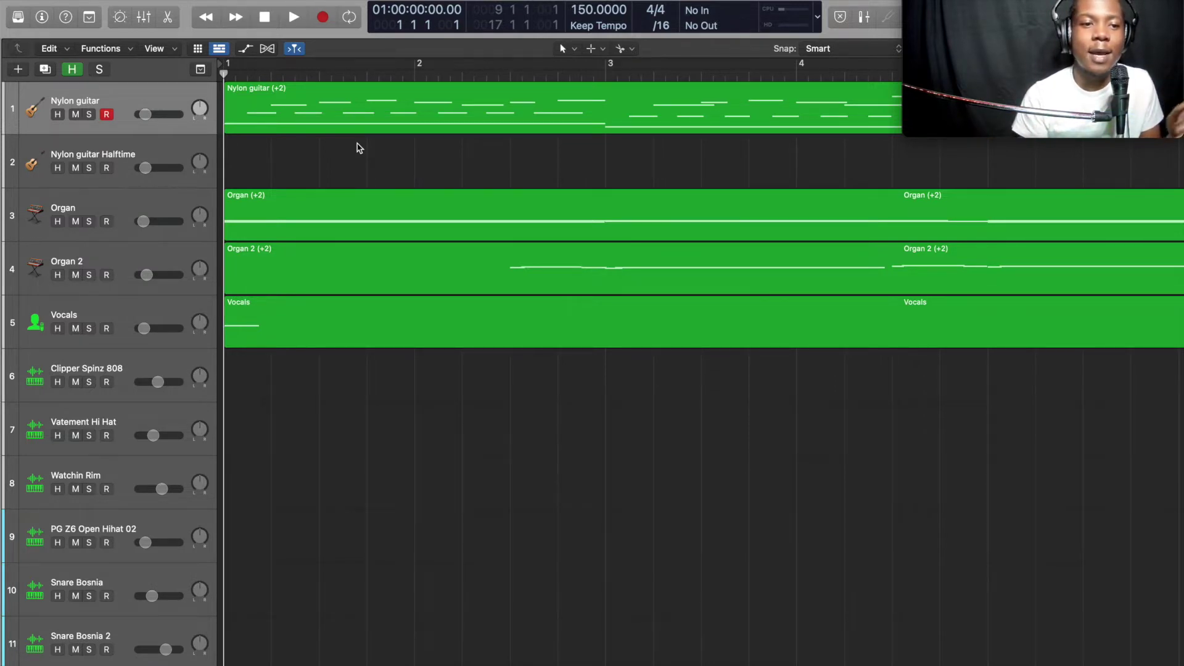
Scroll through the intro to review the muted guitar, organ and vocal regions before bar 9
scroll(357, 148, right, 10)
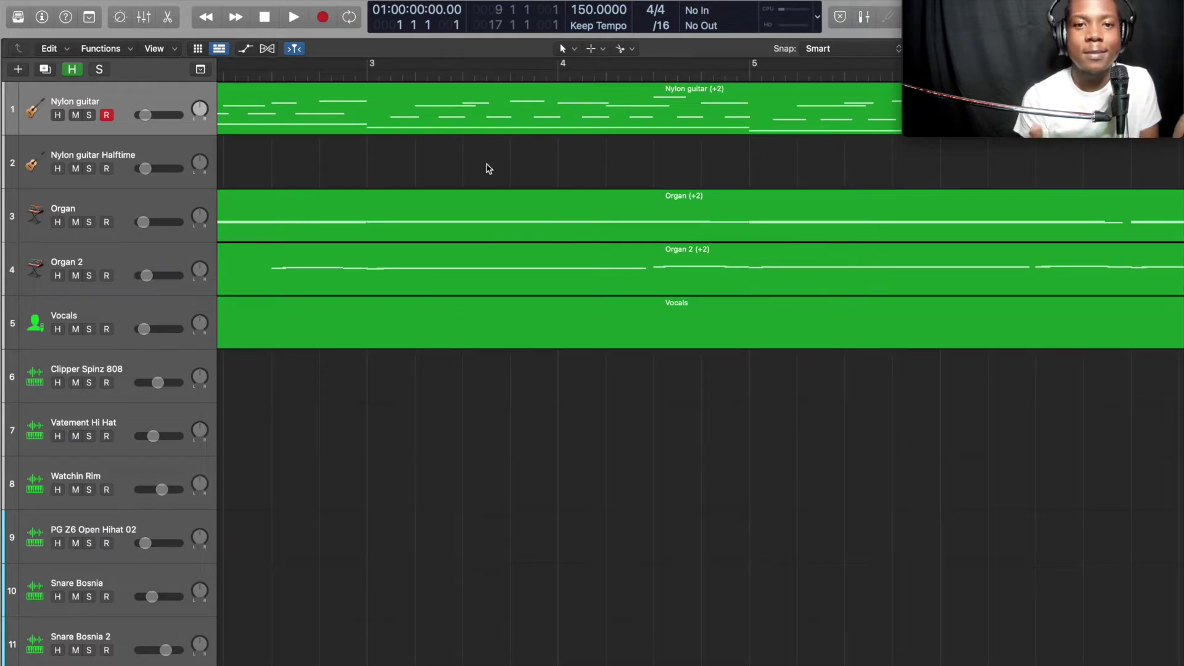
scroll(487, 168, right, 20)
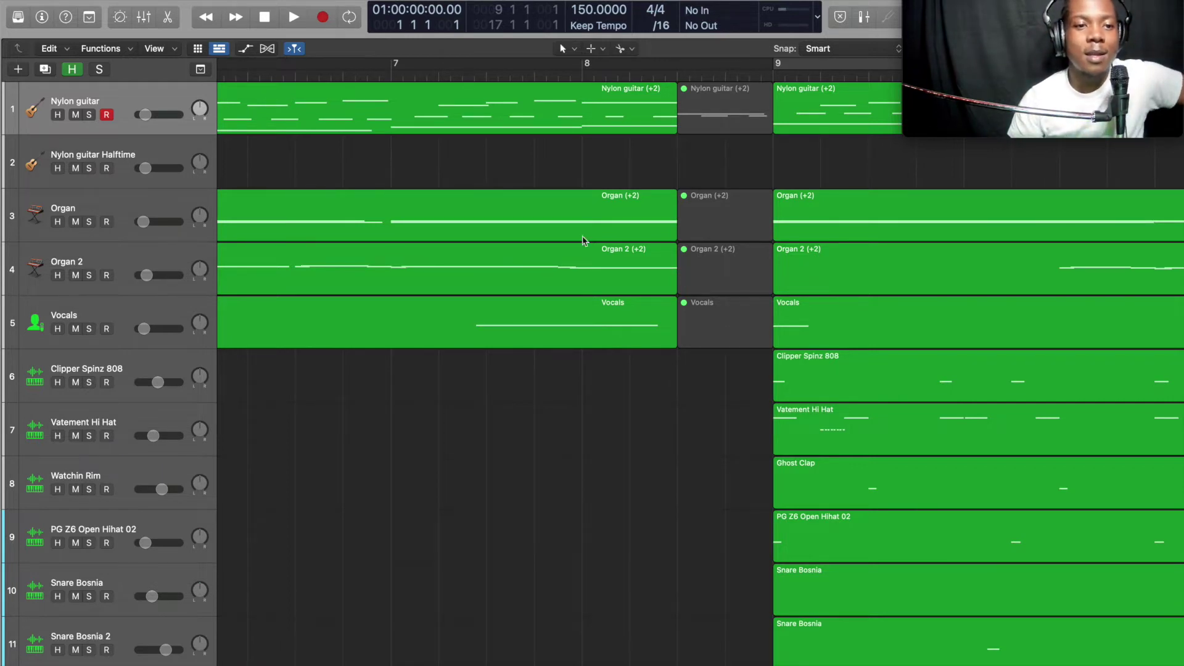
scroll(430, 423, left, 15)
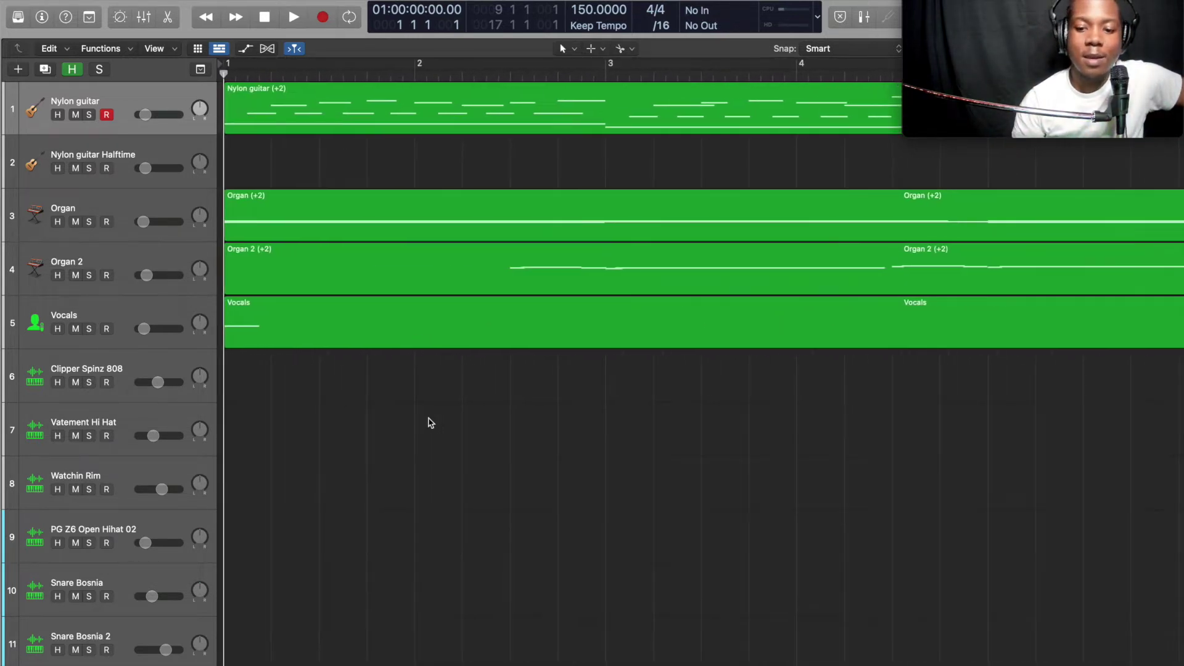
scroll(549, 375, right, 15)
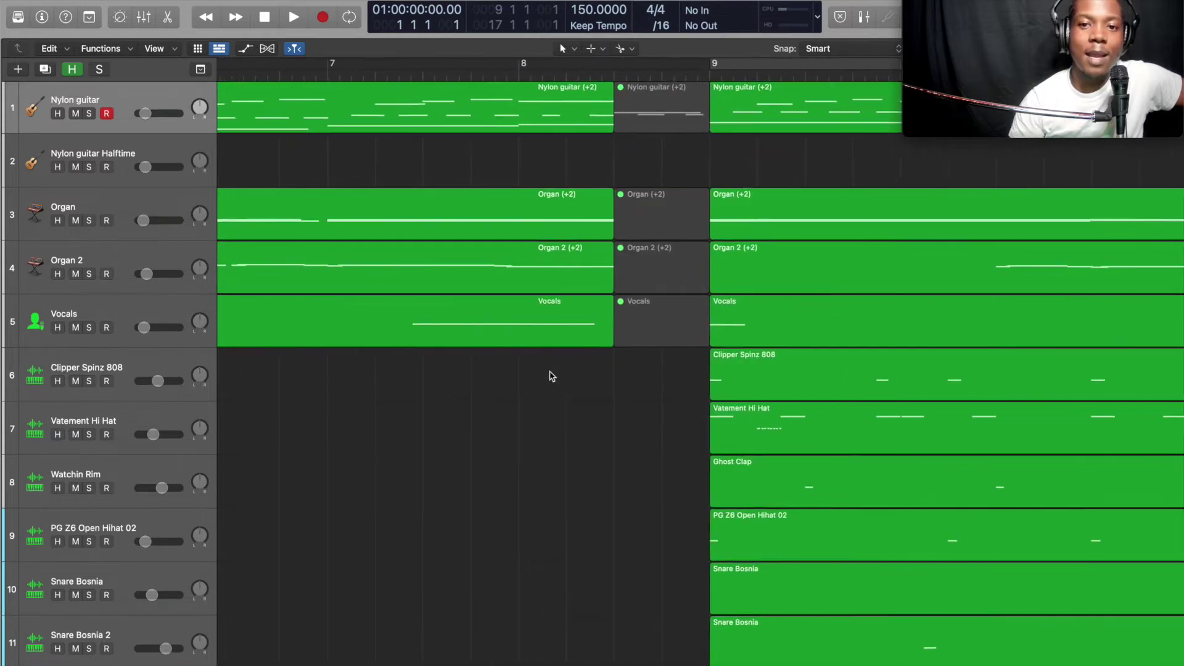
scroll(617, 246, left, 15)
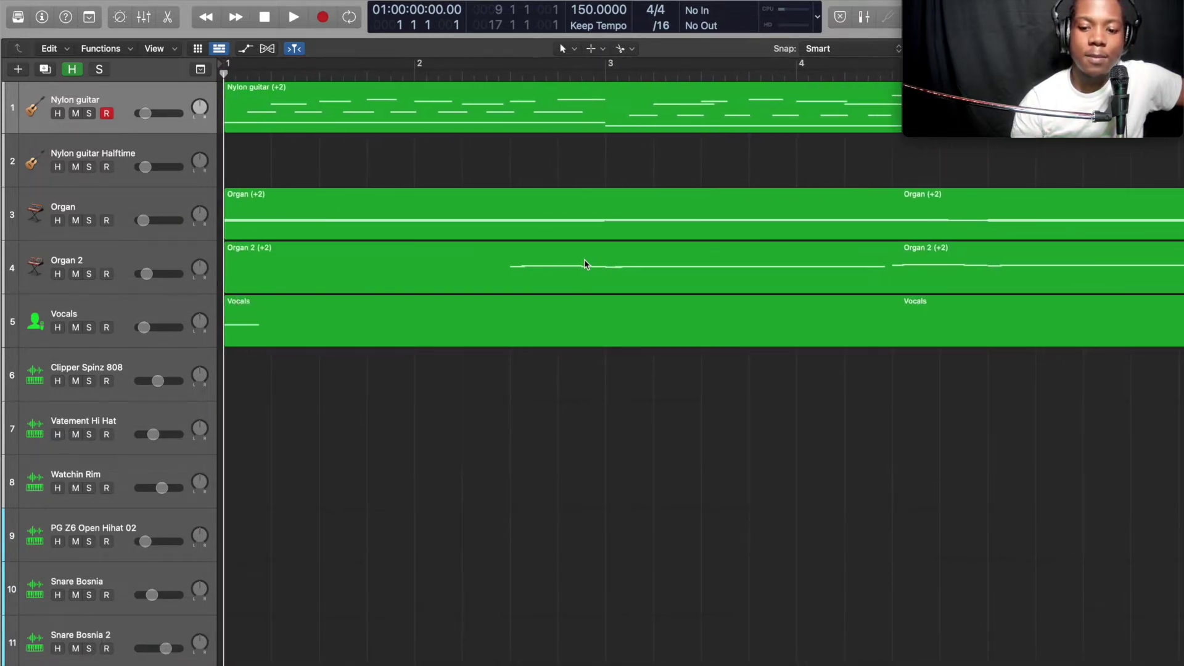
key(space)
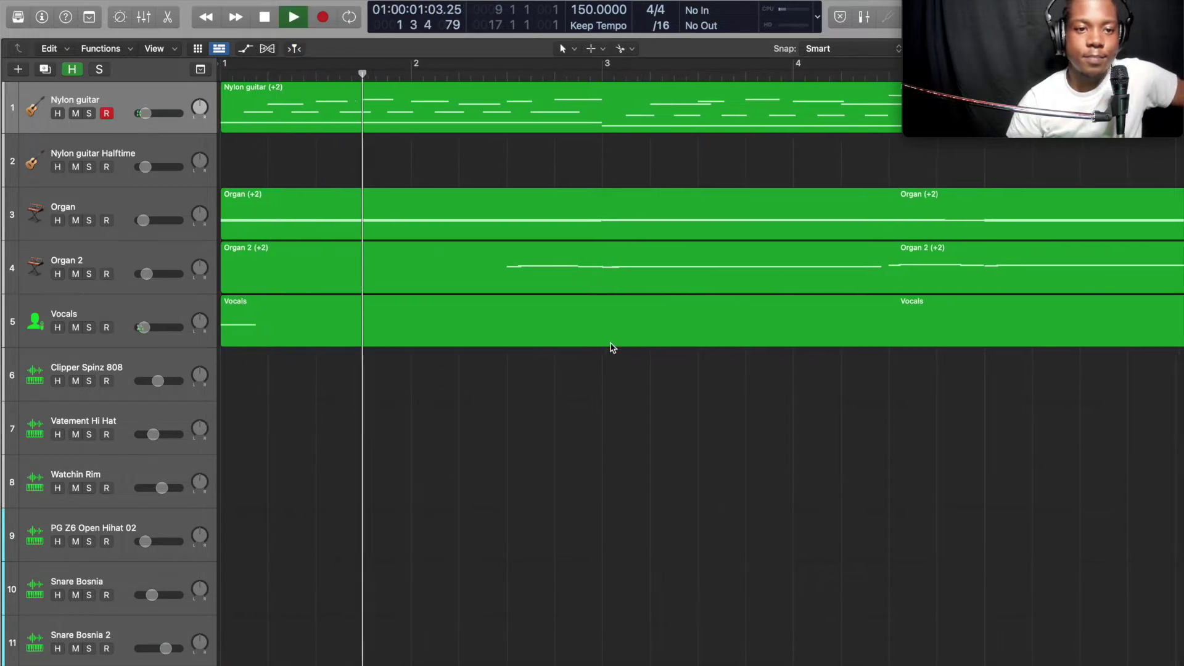
scroll(612, 347, right, 3)
scroll(612, 346, right, 2)
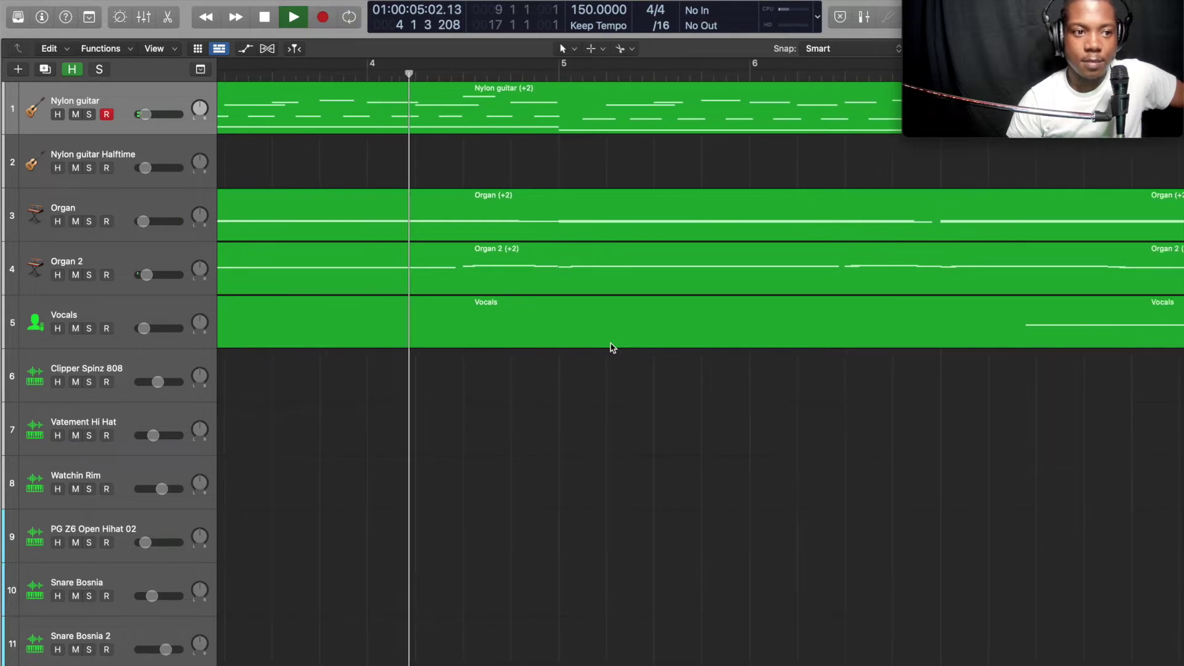
scroll(612, 346, right, 2)
scroll(612, 347, right, 6)
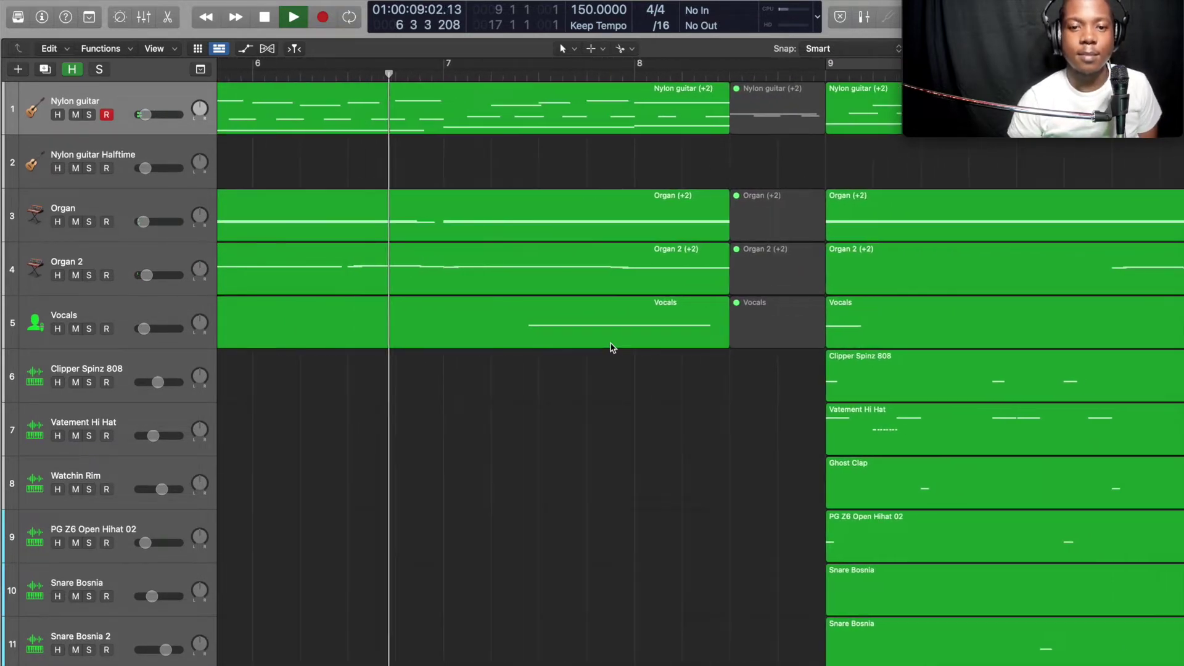
scroll(612, 346, right, 6)
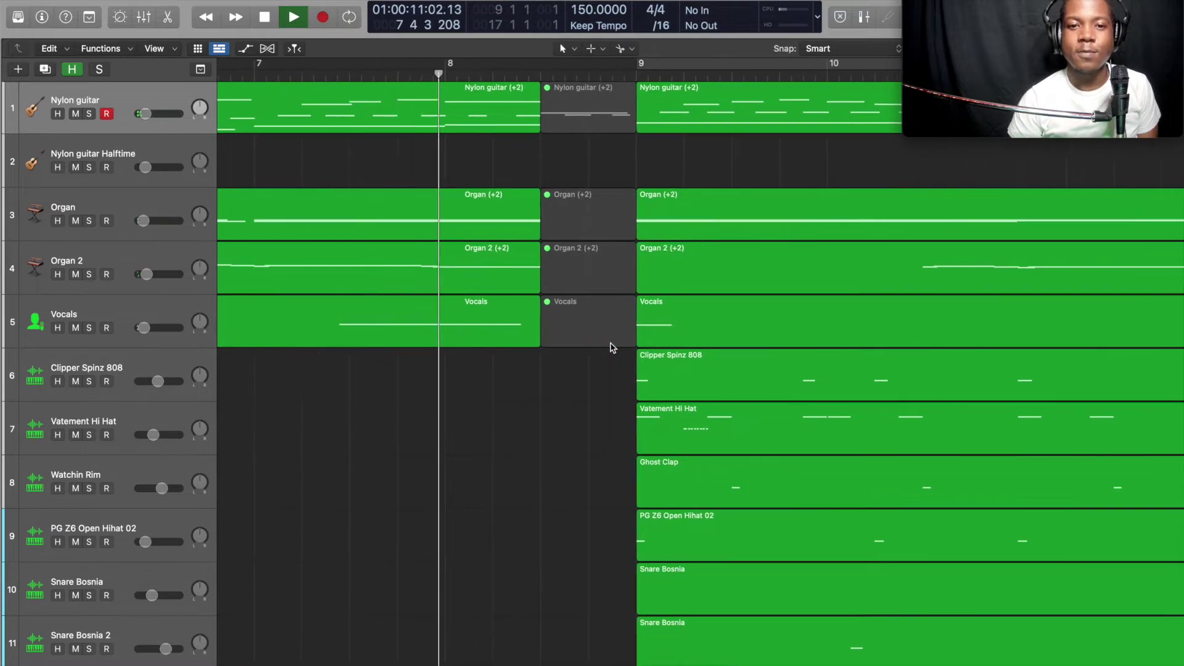
scroll(612, 347, right, 8)
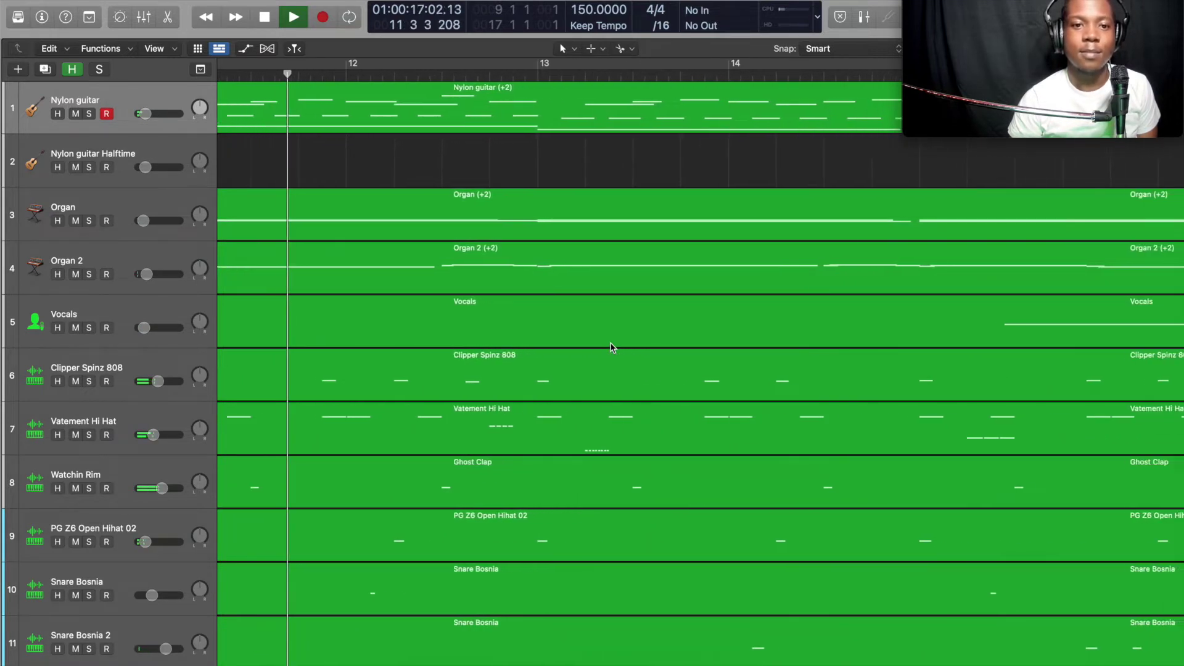
scroll(612, 347, right, 3)
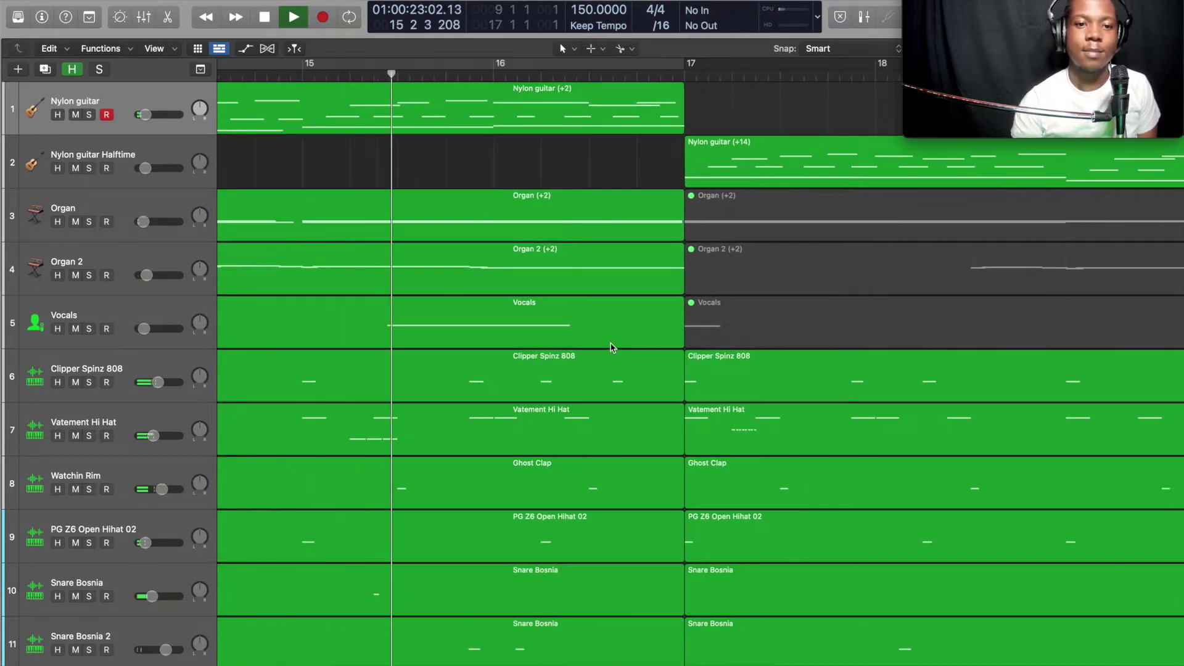
key(space)
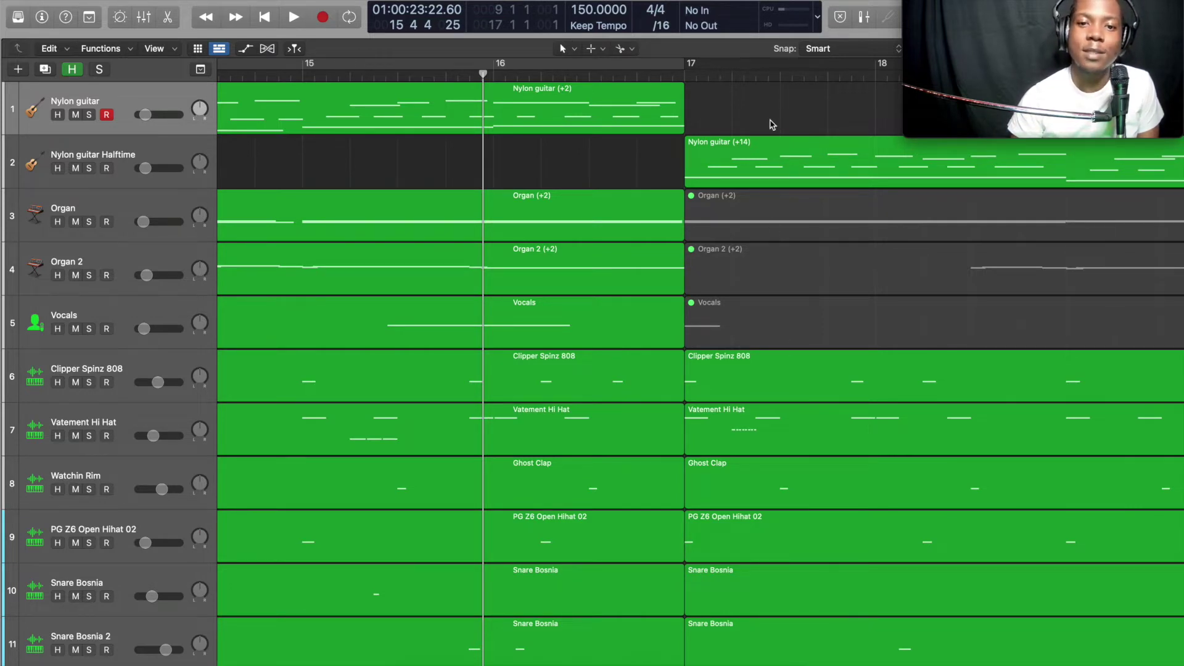
scroll(772, 124, right, 5)
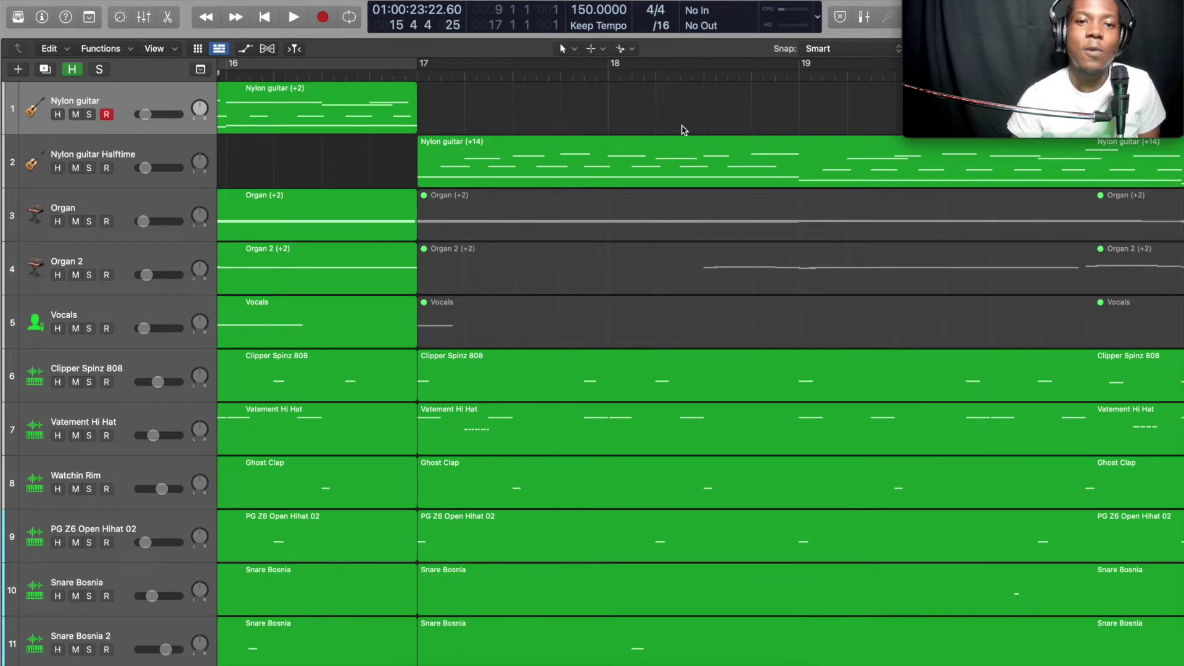
Bring the whole arrangement into view and solo the Nylon guitar track
scroll(652, 115, down, 10)
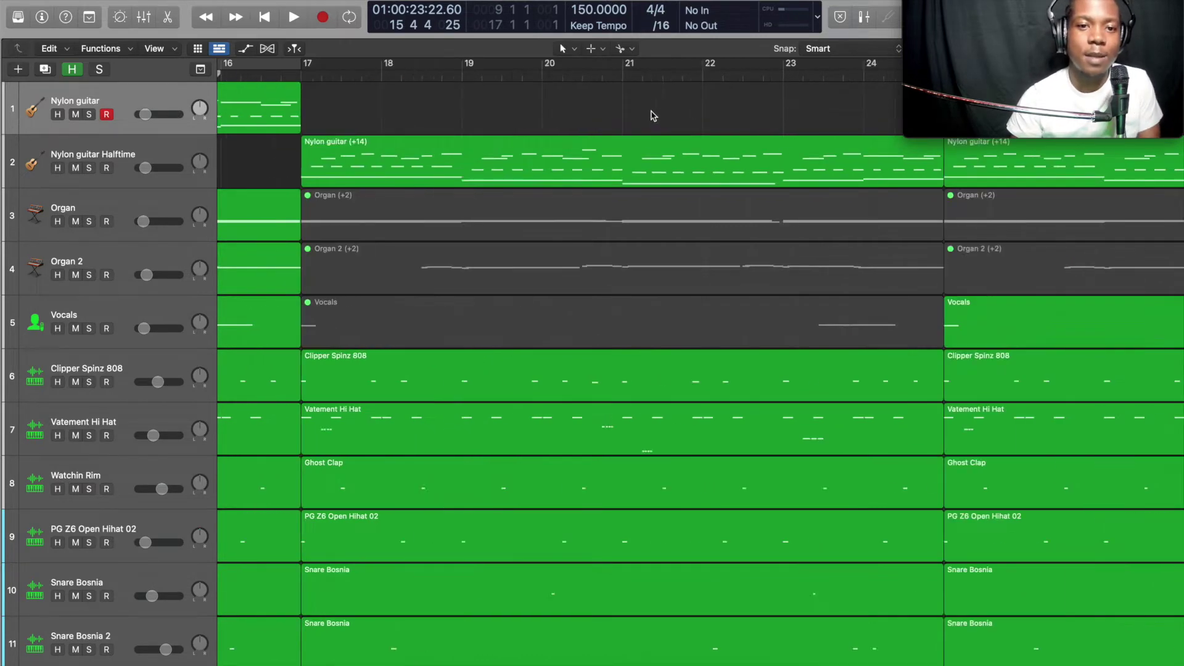
scroll(652, 116, down, 5)
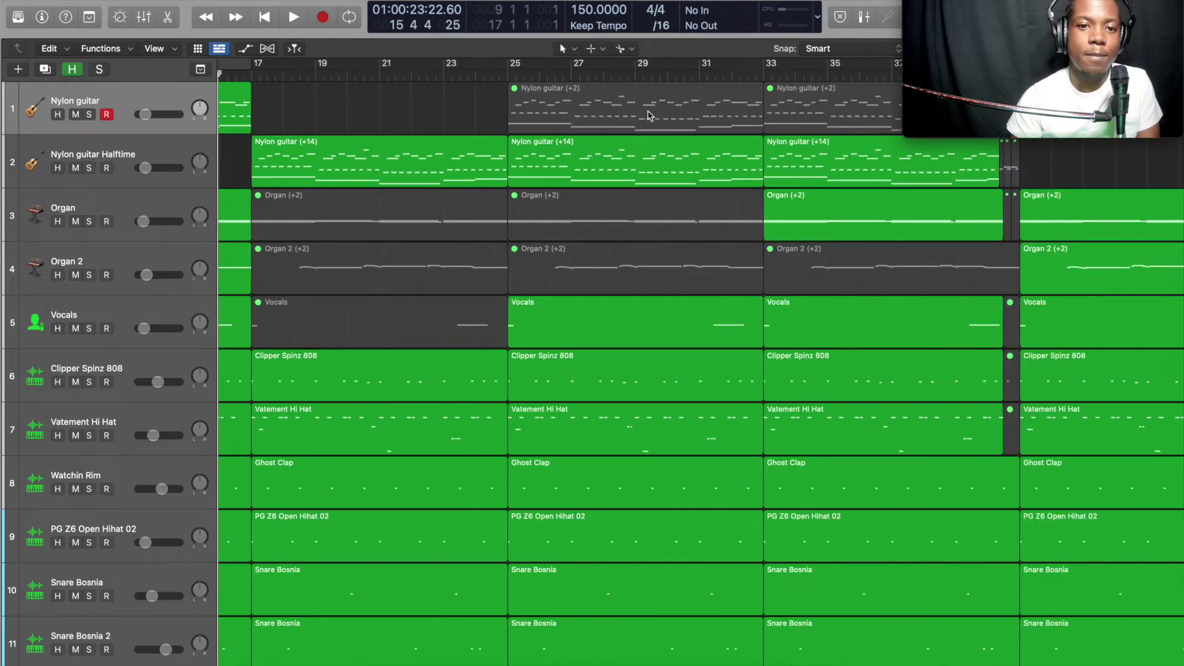
scroll(650, 115, down, 3)
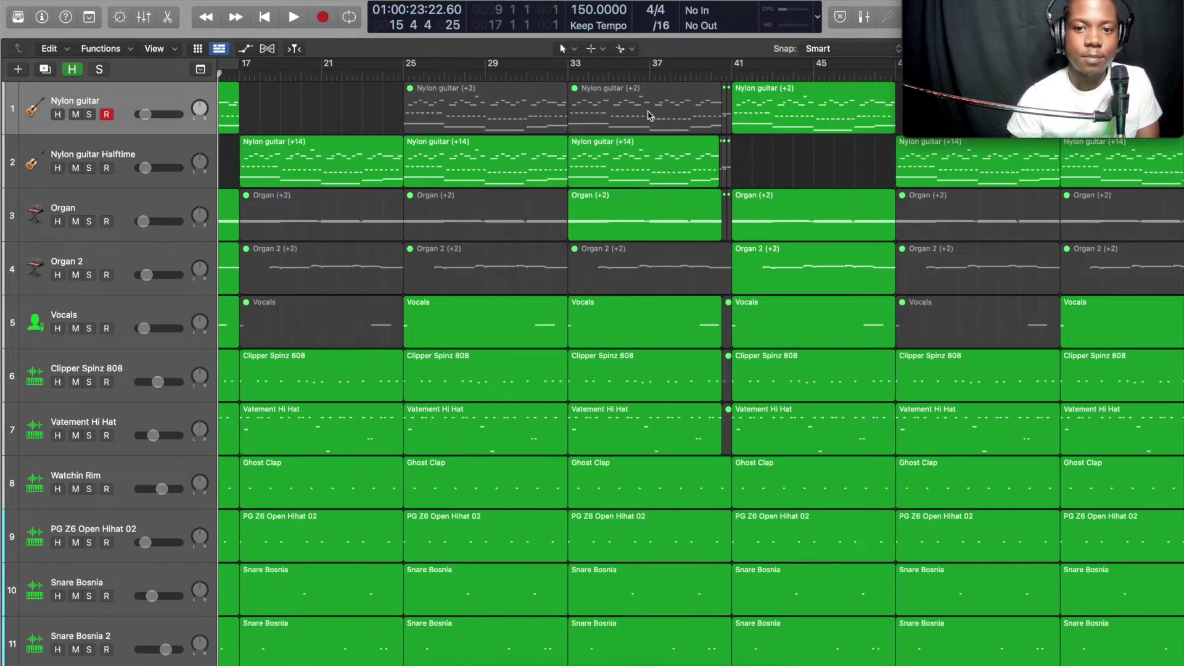
scroll(625, 136, left, 5)
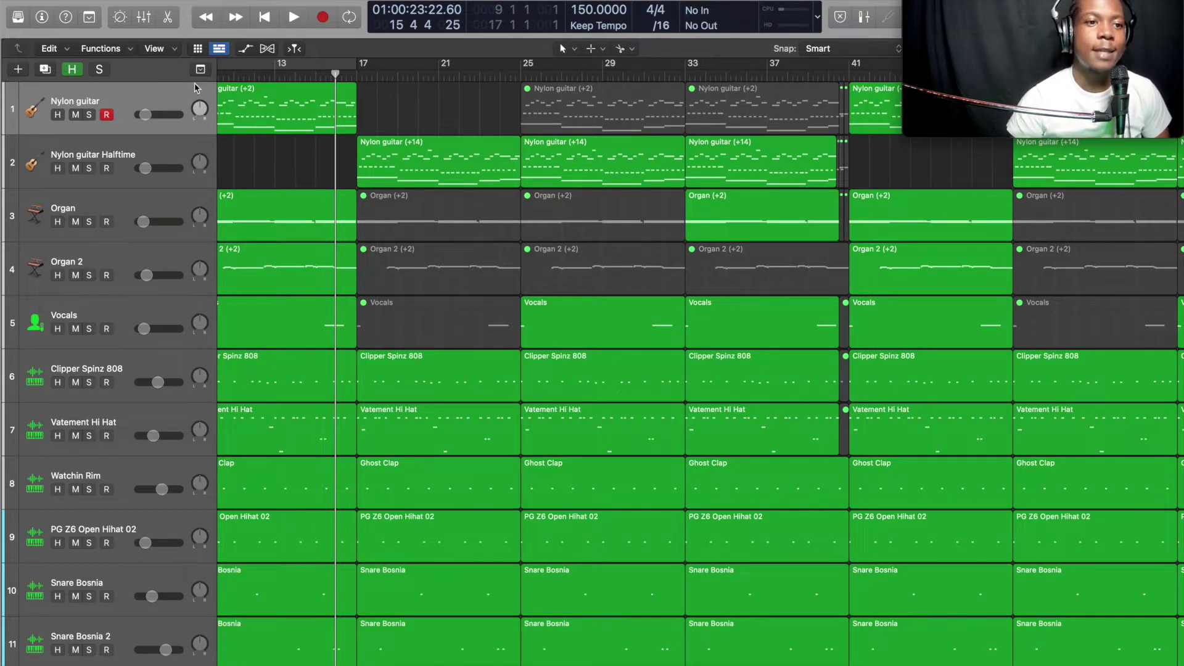
click(89, 115)
Play briefly from bar 9, then stop
scroll(246, 109, left, 3)
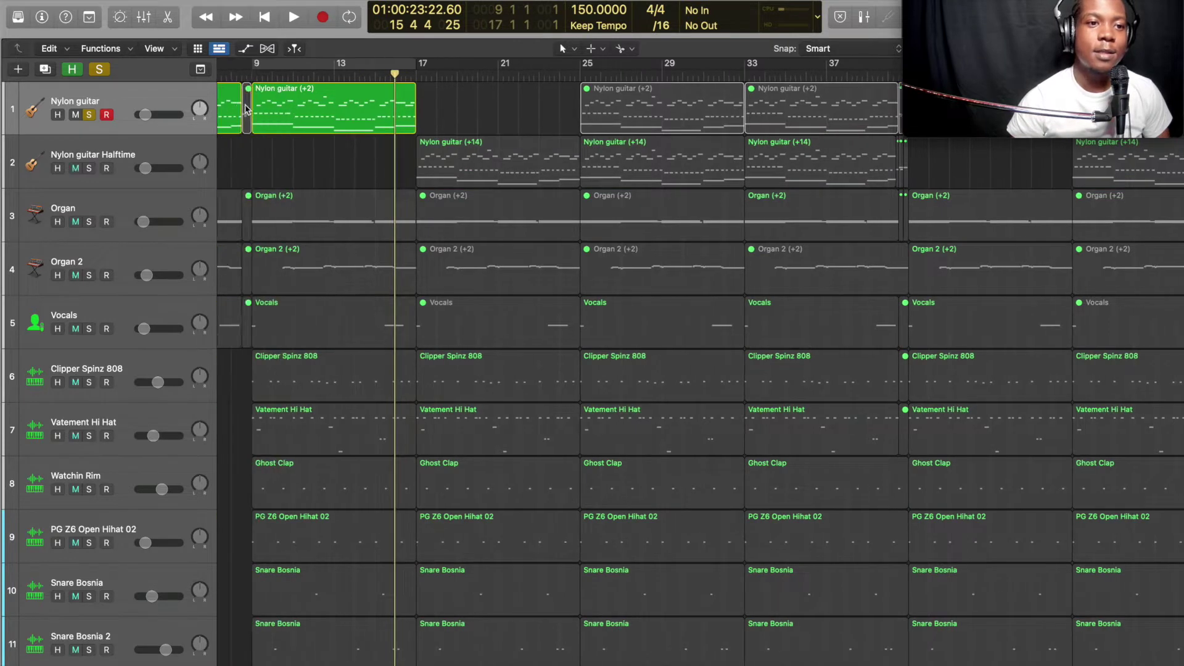
scroll(245, 109, left, 5)
click(388, 74)
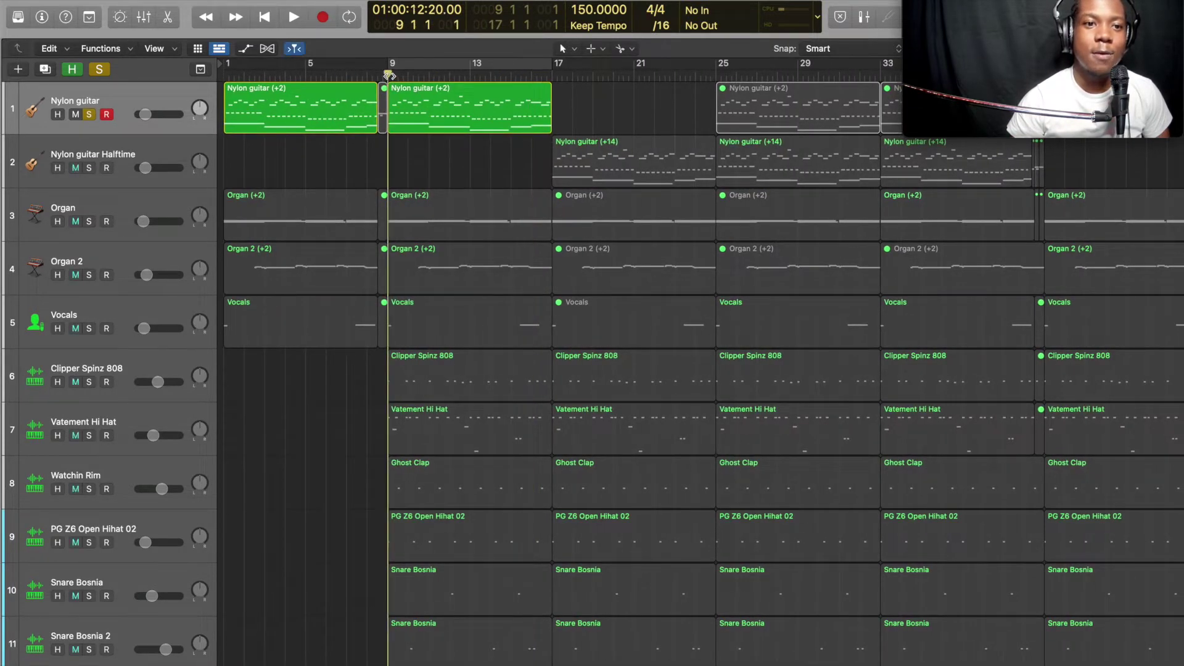
key(space)
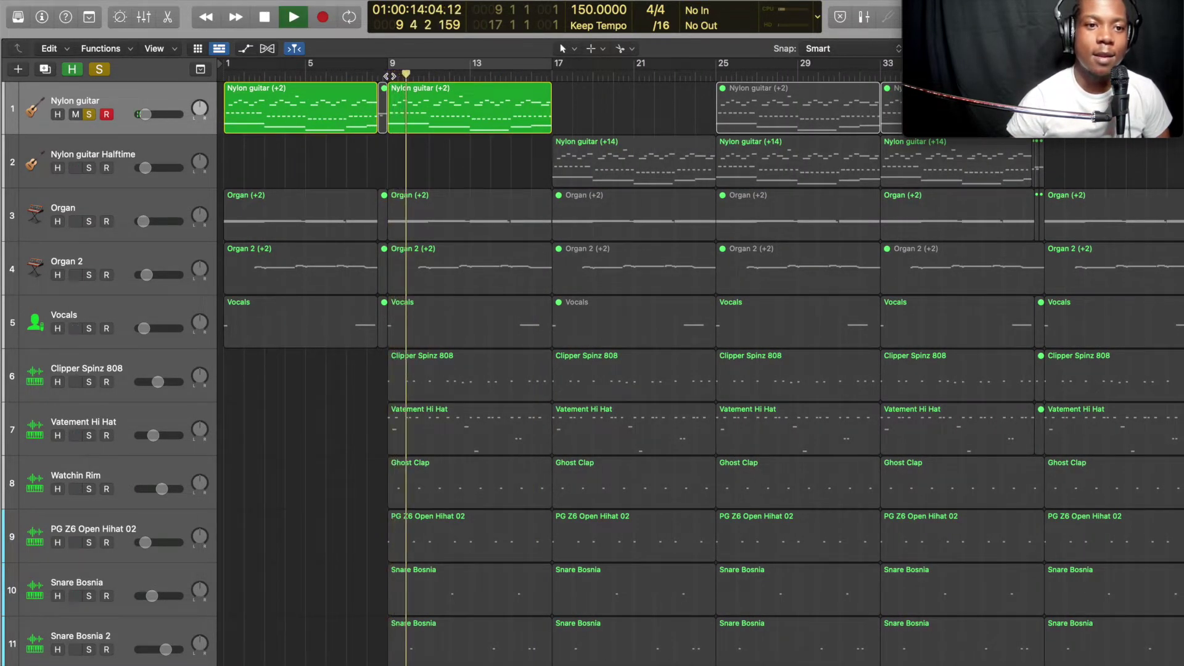
key(space)
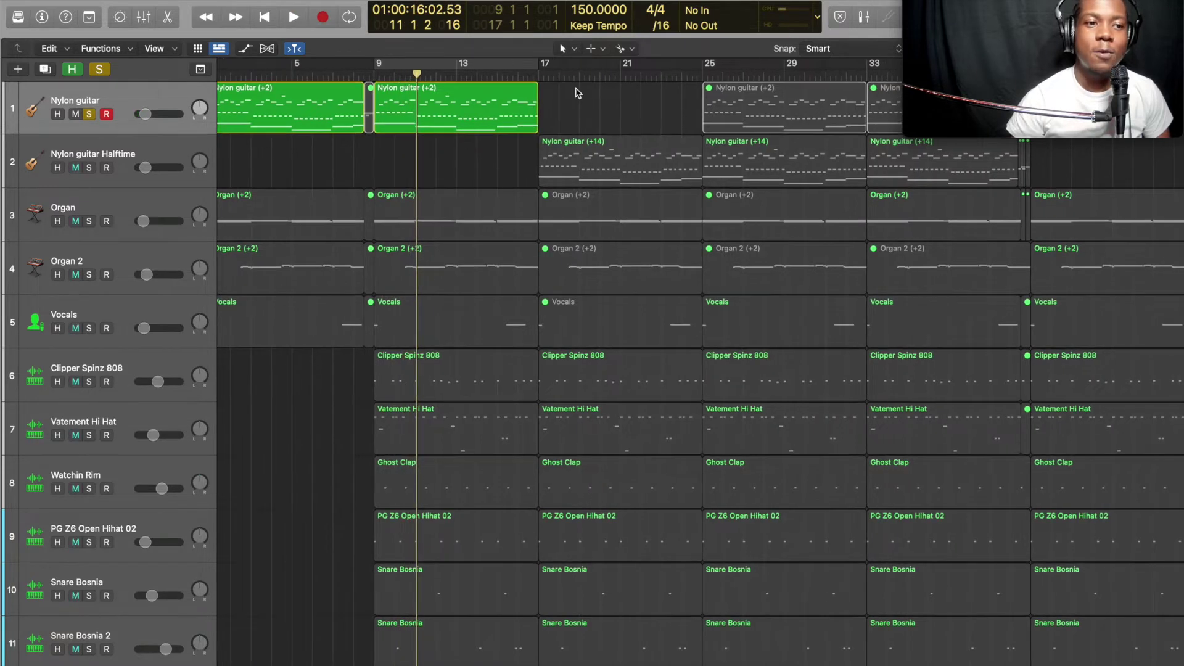
Select the Nylon guitar (+14) region and move the solo from Nylon guitar to Nylon guitar Halftime
scroll(579, 98, right, 1)
scroll(589, 108, right, 2)
scroll(493, 117, right, 3)
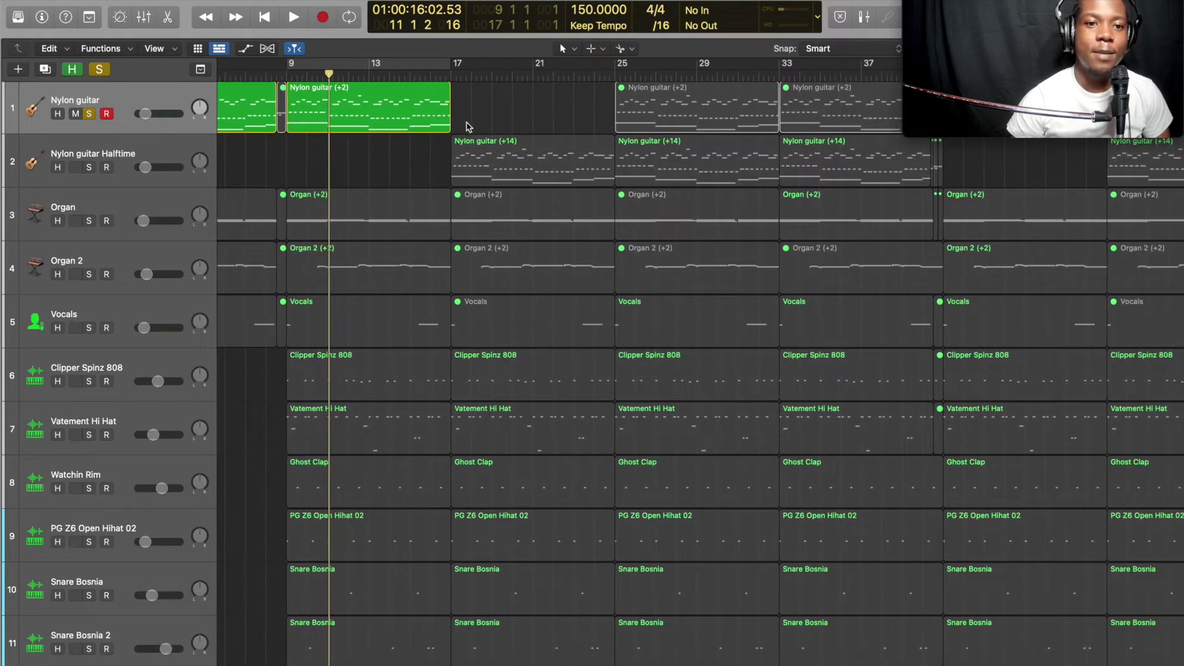
click(484, 157)
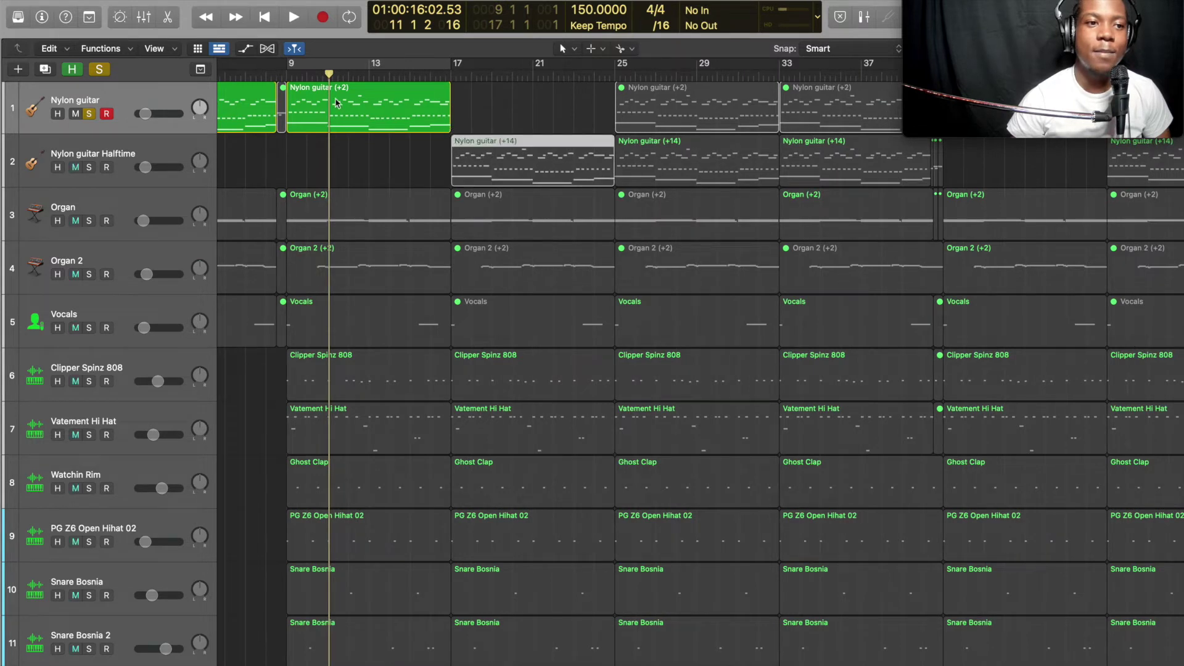
click(89, 167)
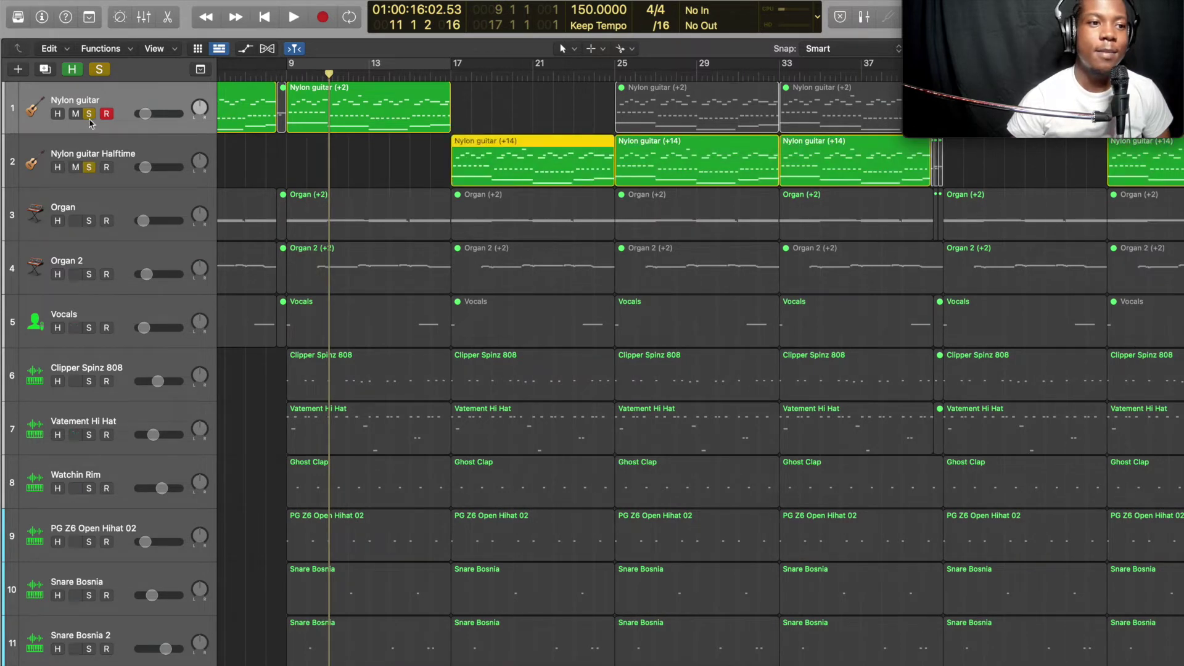
click(89, 113)
Play the halftime guitar from bar 17, unsolo its track, and park the playhead at bar 13
click(451, 74)
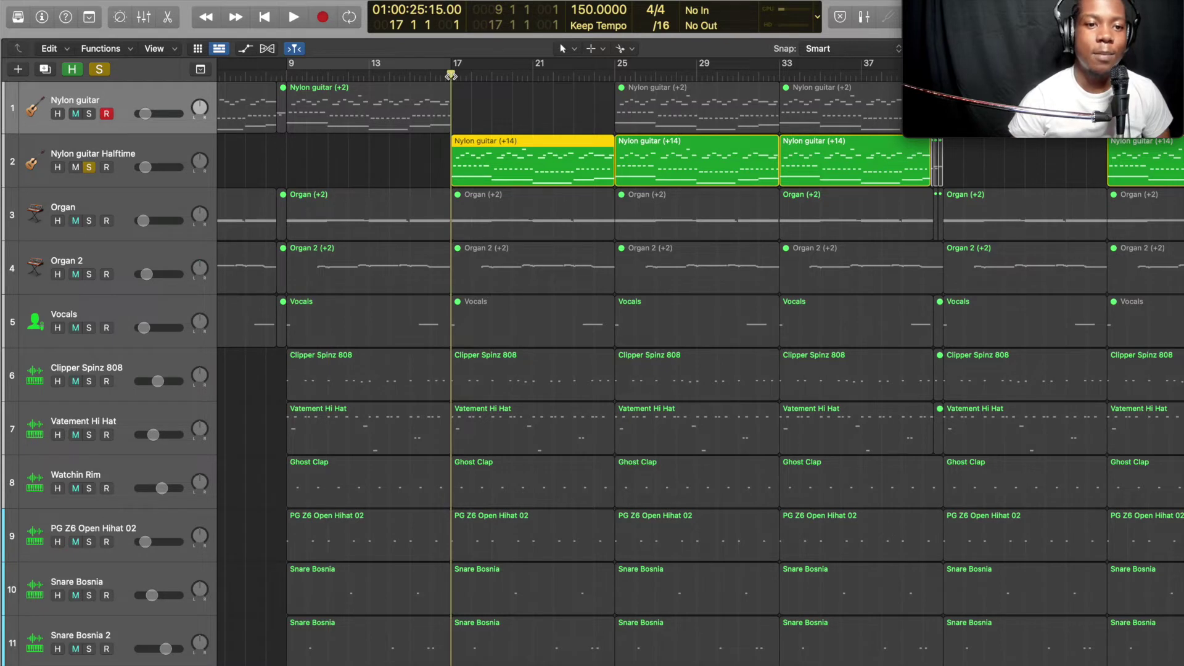
key(space)
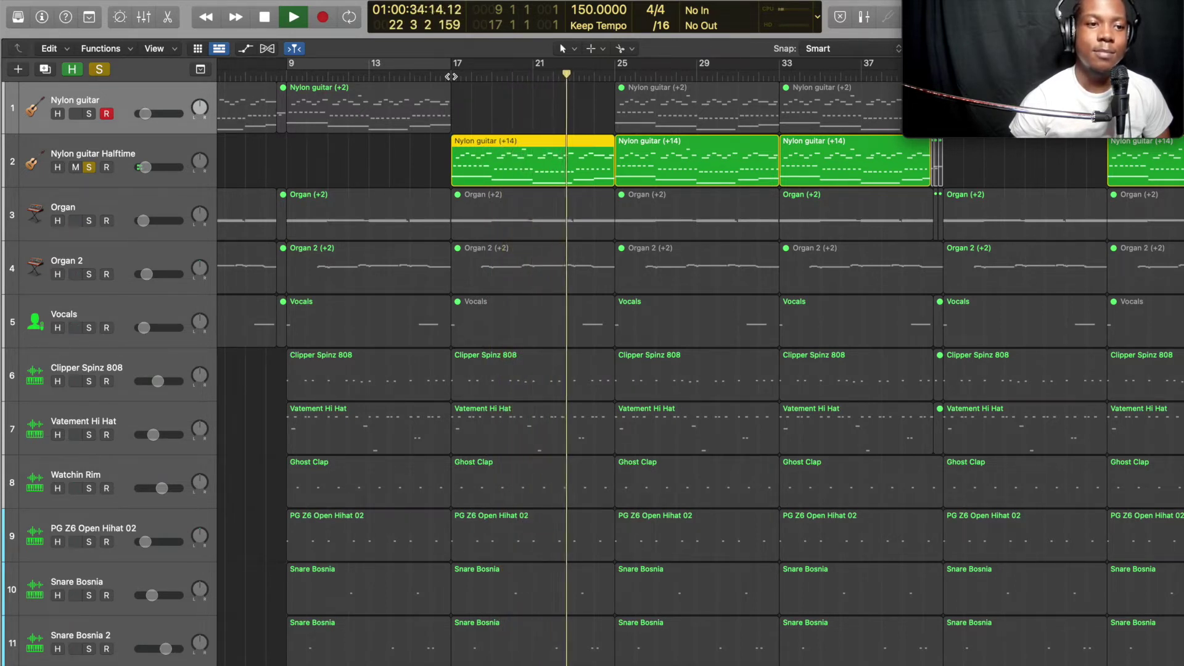
key(space)
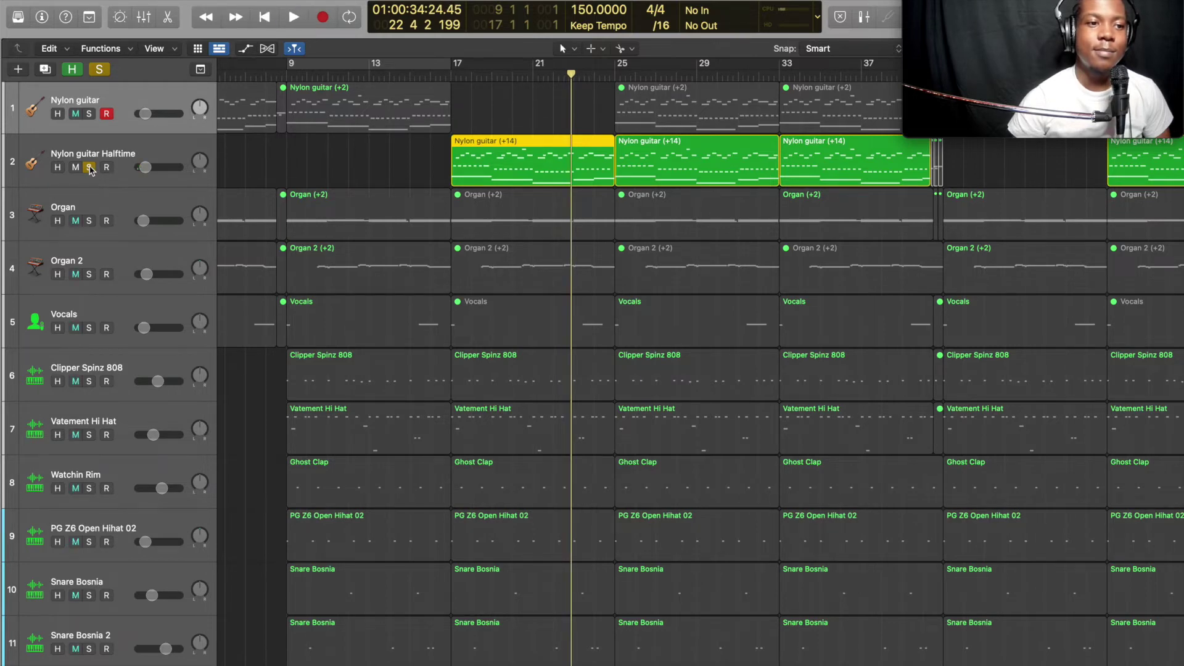
click(89, 167)
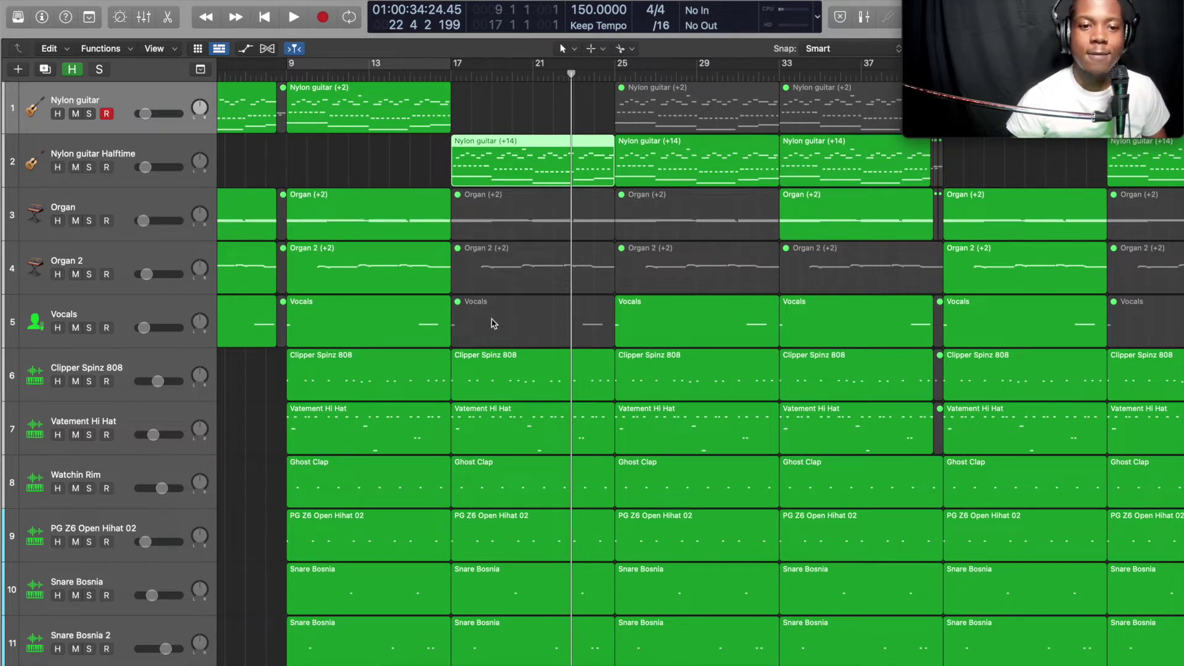
click(451, 77)
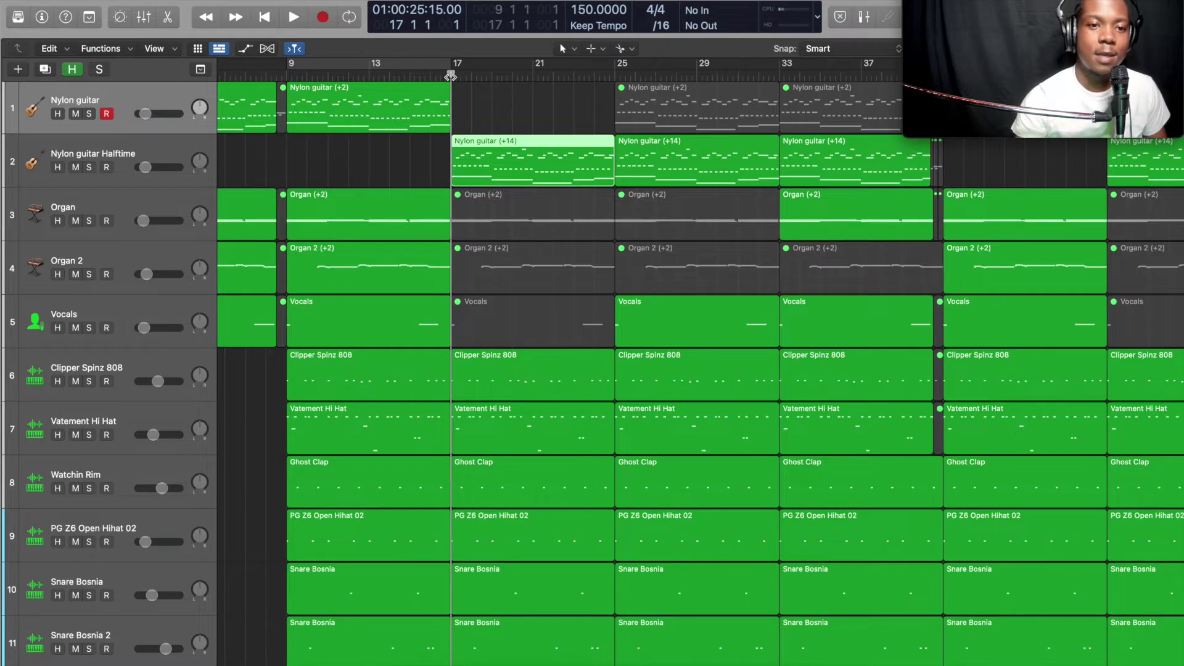
click(370, 74)
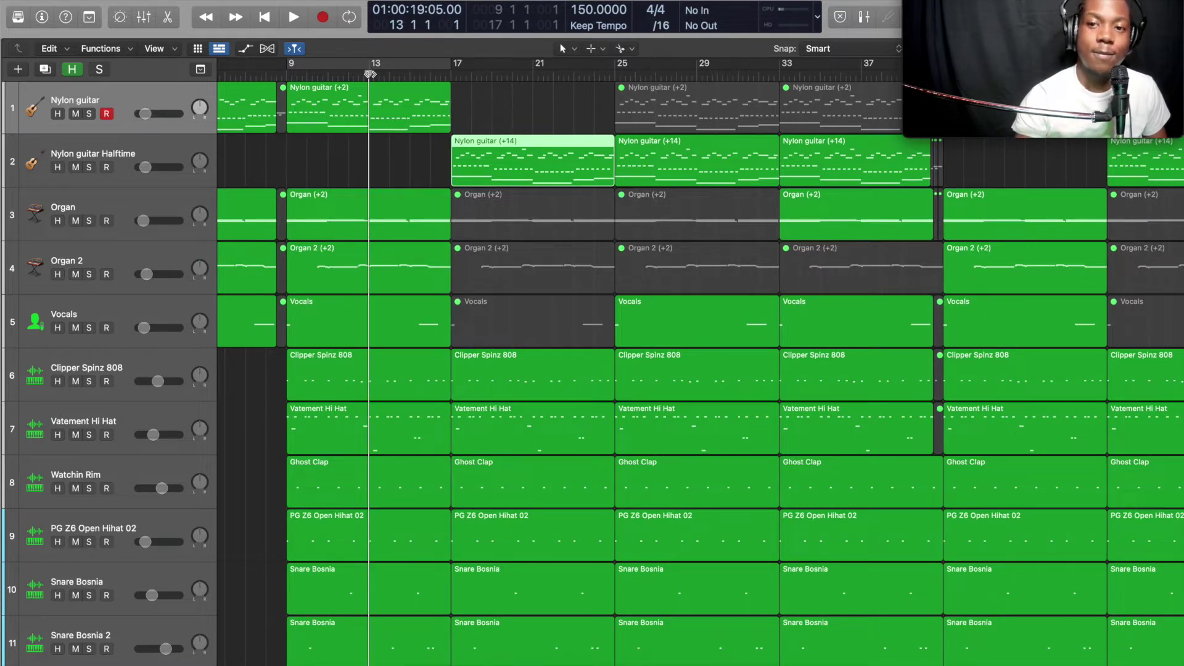
key(space)
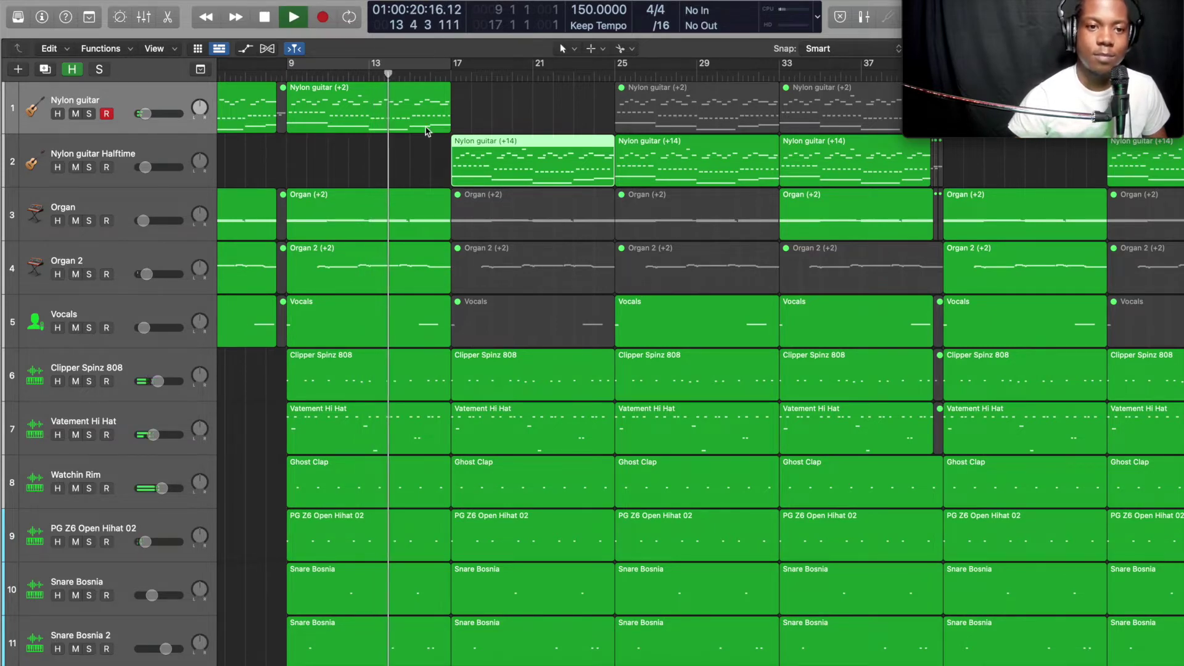
scroll(507, 115, right, 3)
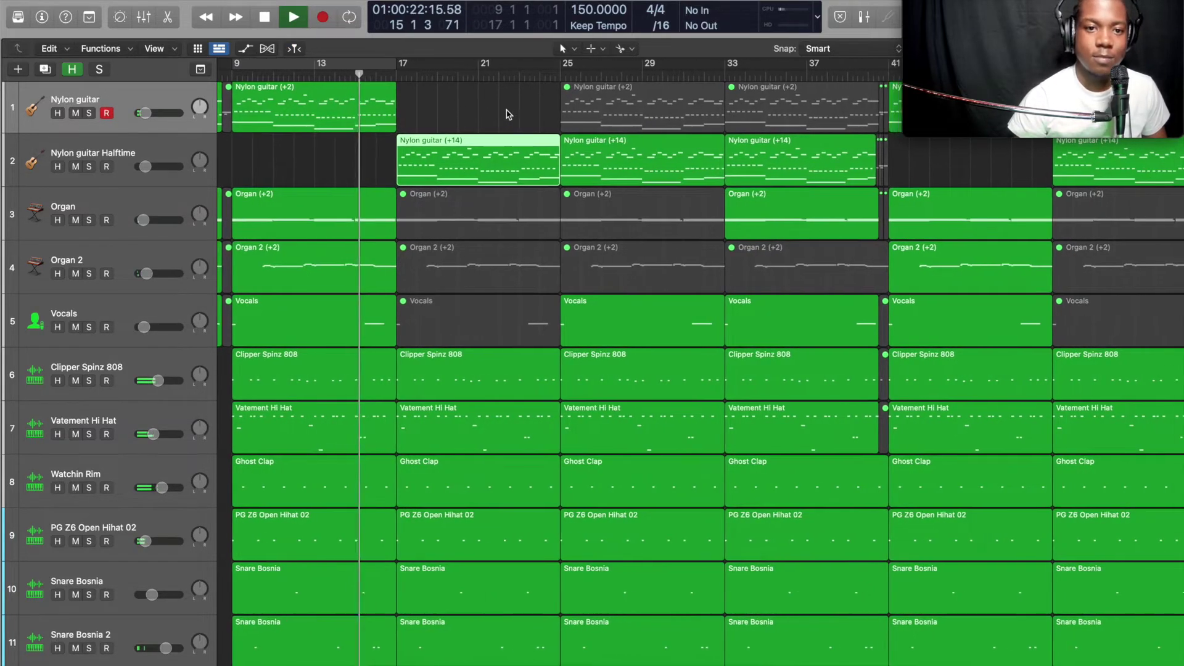
scroll(507, 115, right, 3)
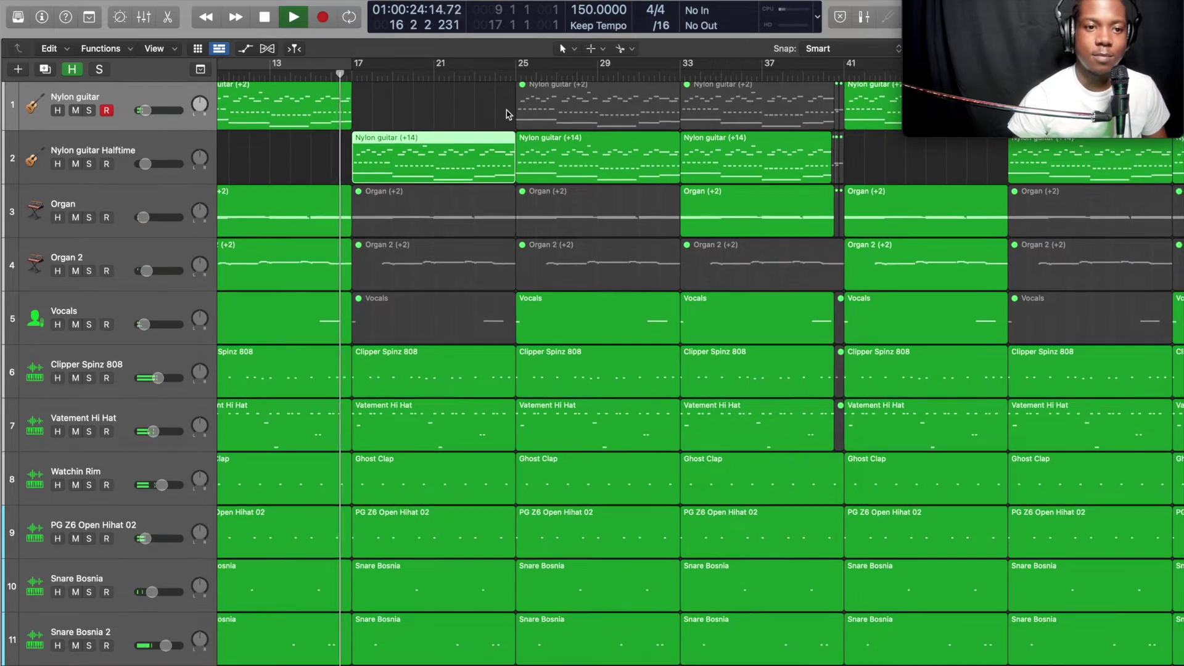
scroll(507, 115, right, 2)
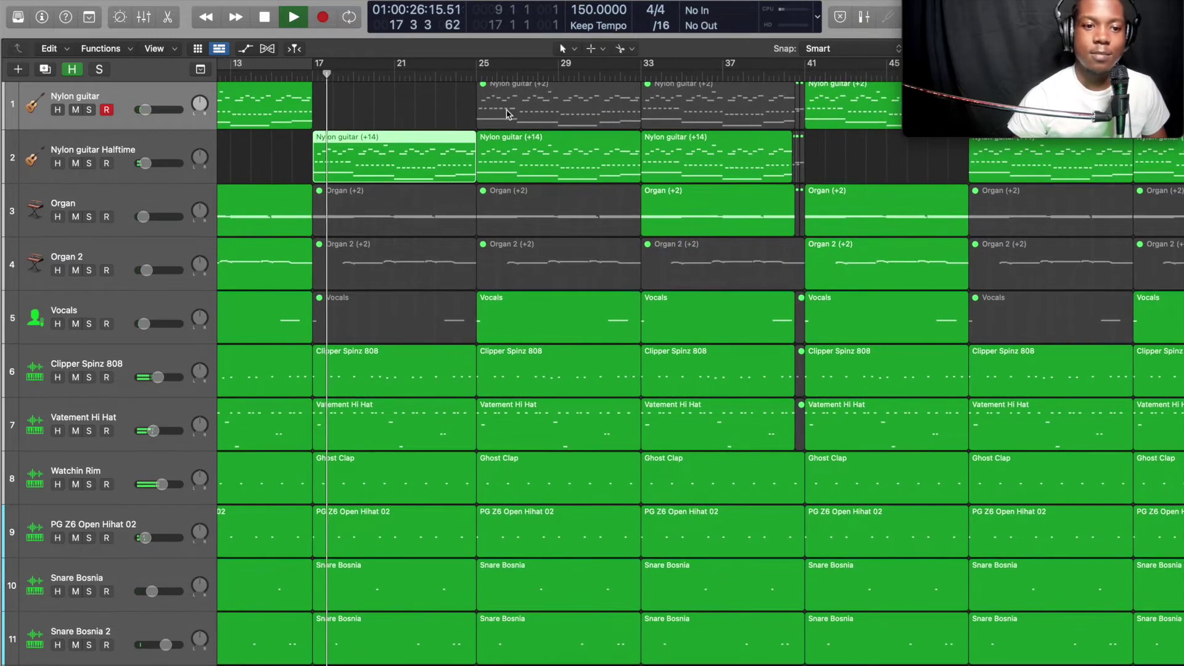
scroll(507, 114, right, 3)
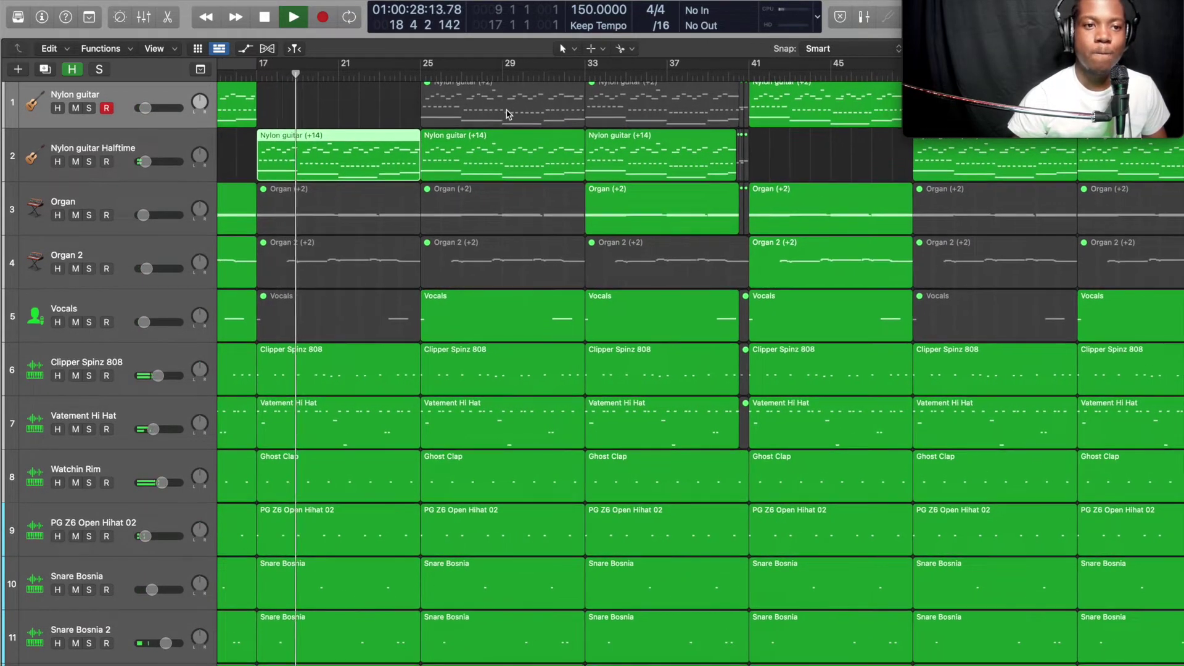
scroll(507, 114, down, 1)
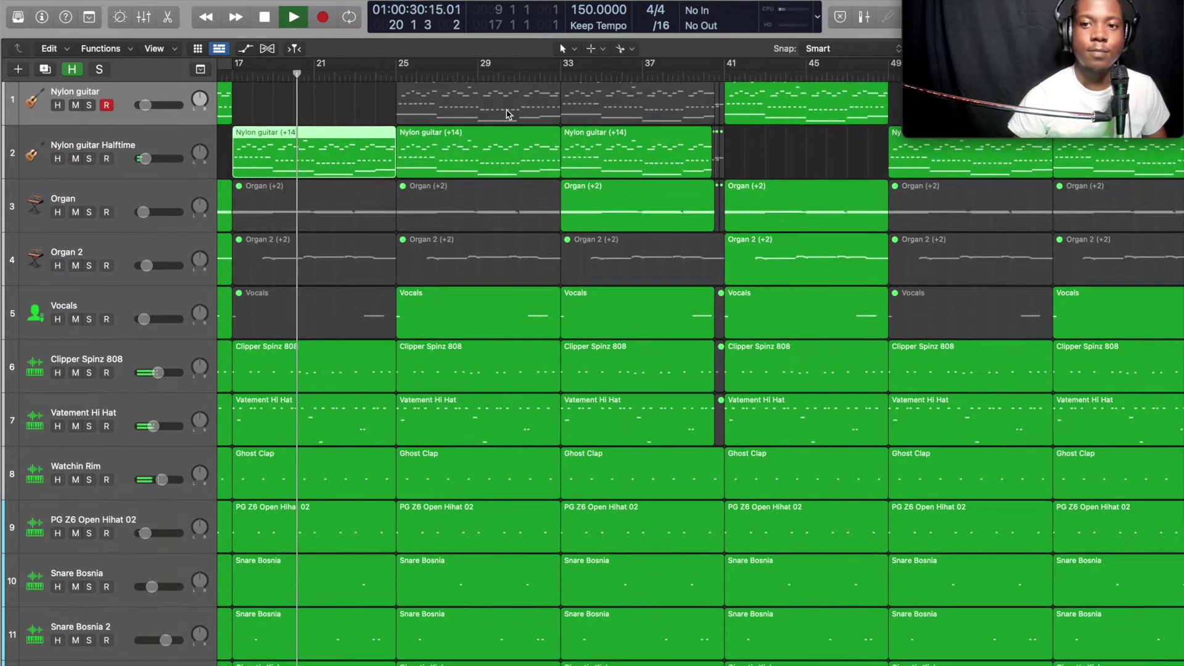
scroll(506, 114, down, 1)
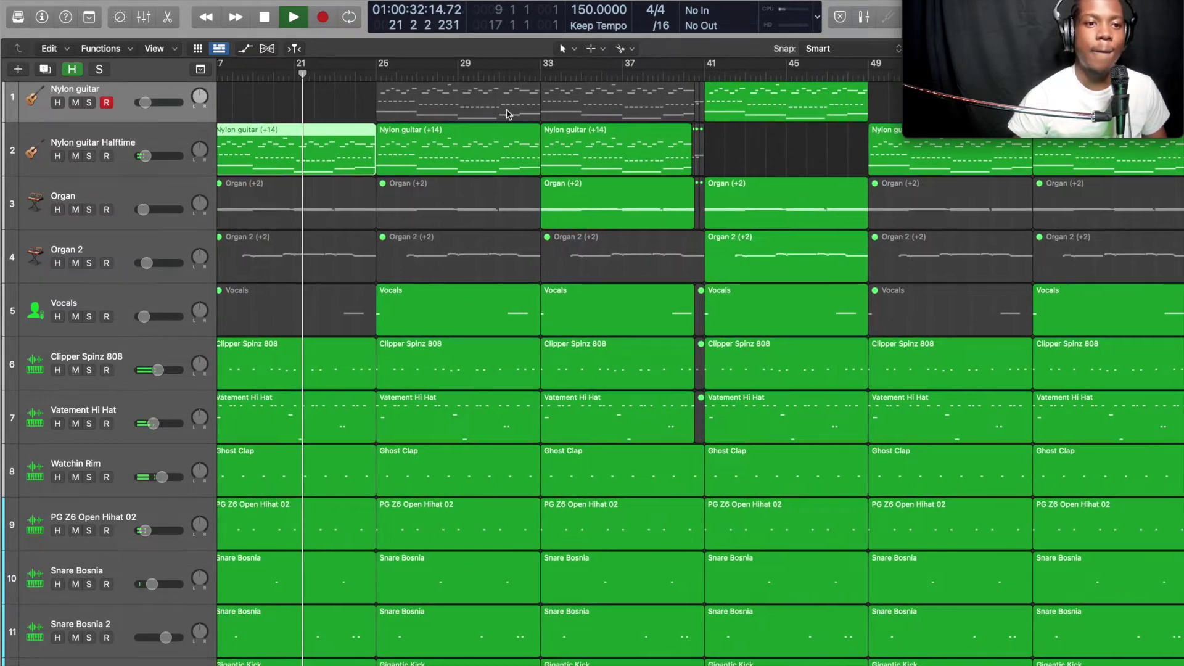
scroll(507, 114, right, 3)
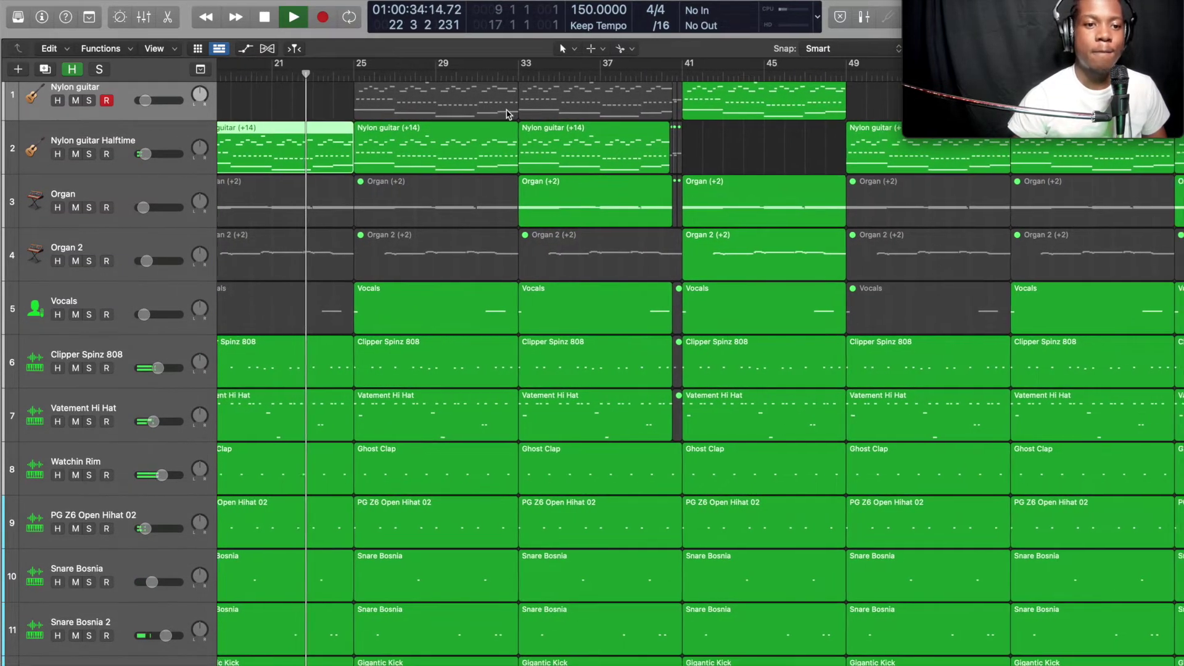
scroll(507, 114, right, 3)
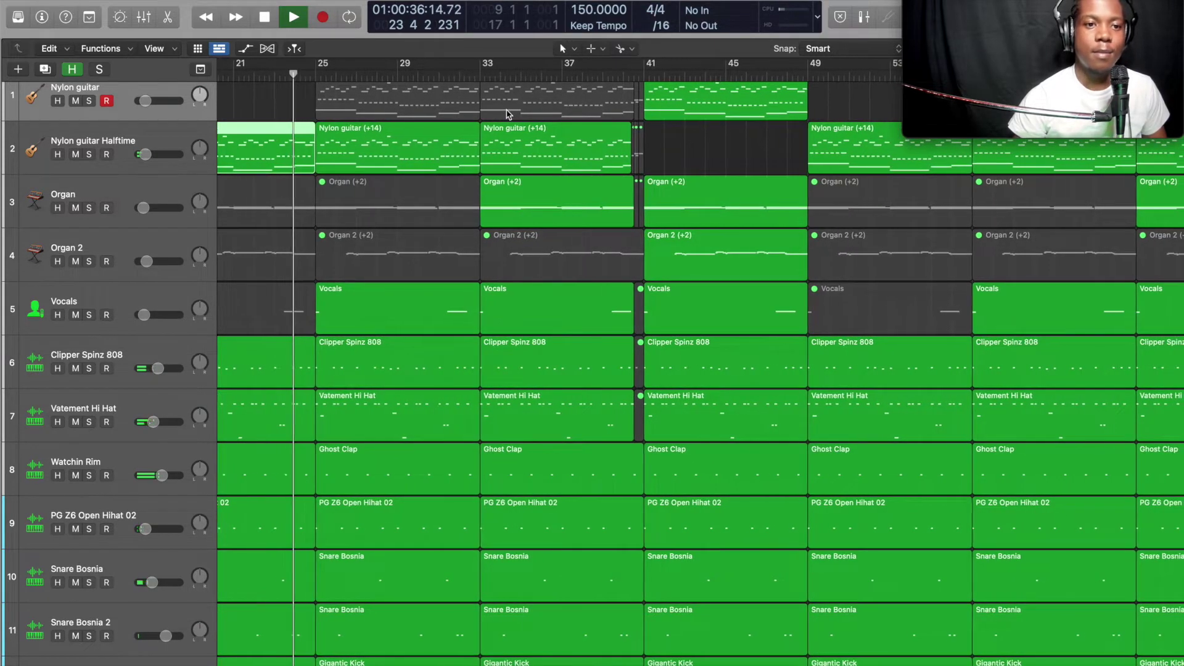
key(space)
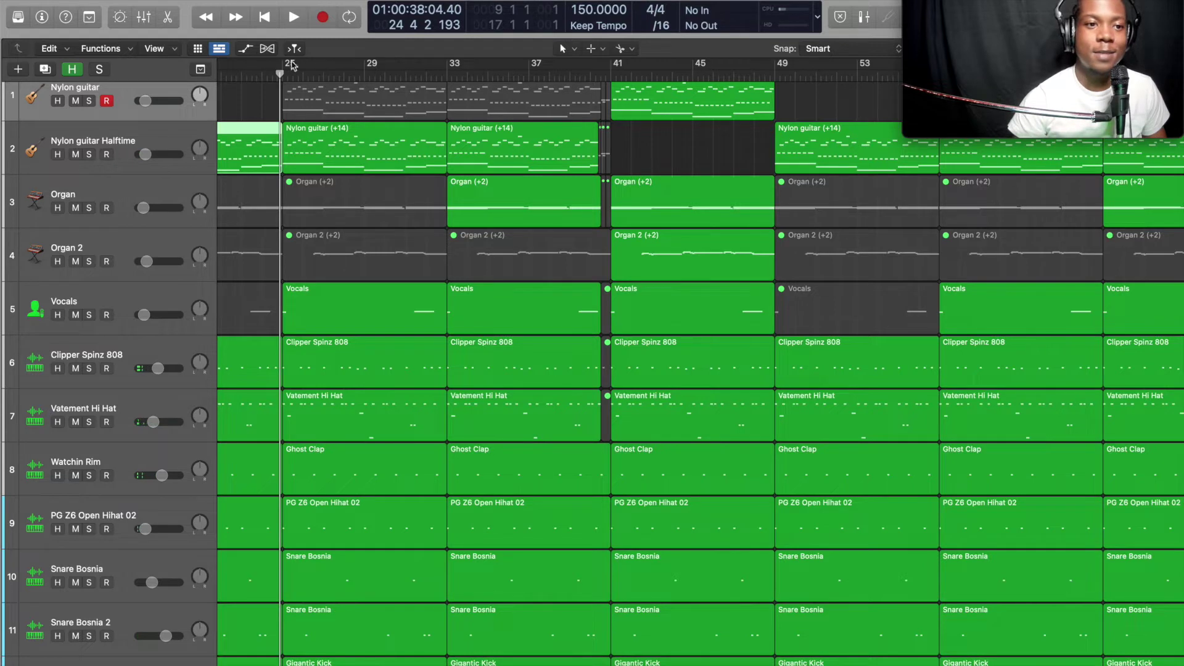
drag(276, 75, 272, 74)
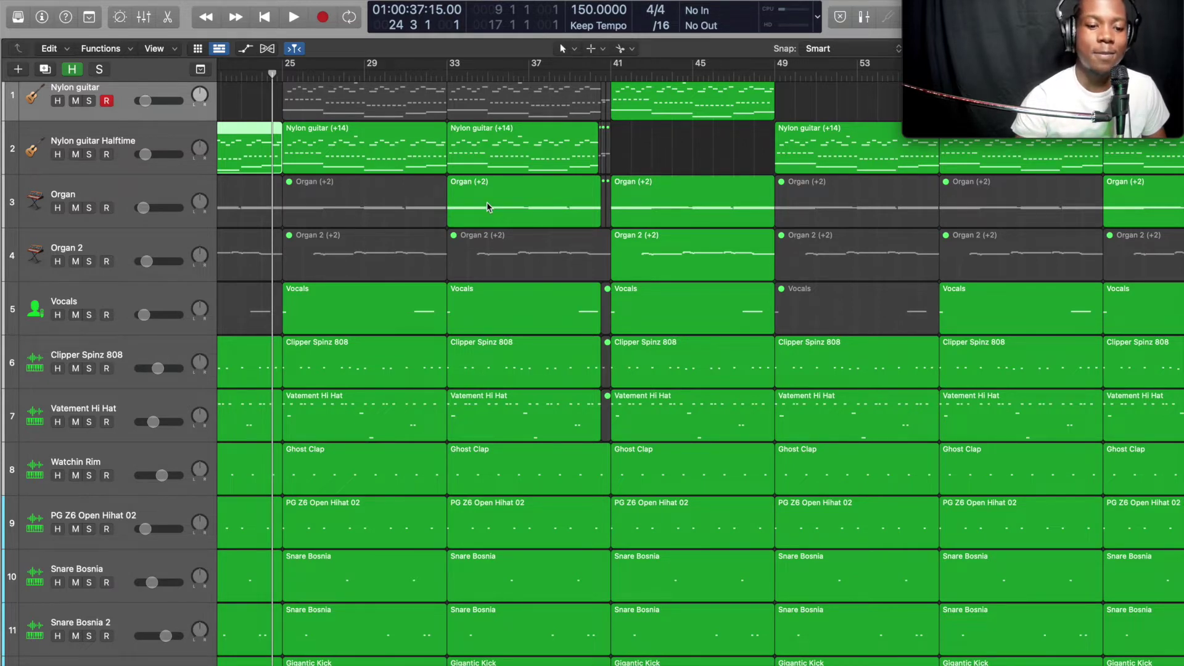
key(space)
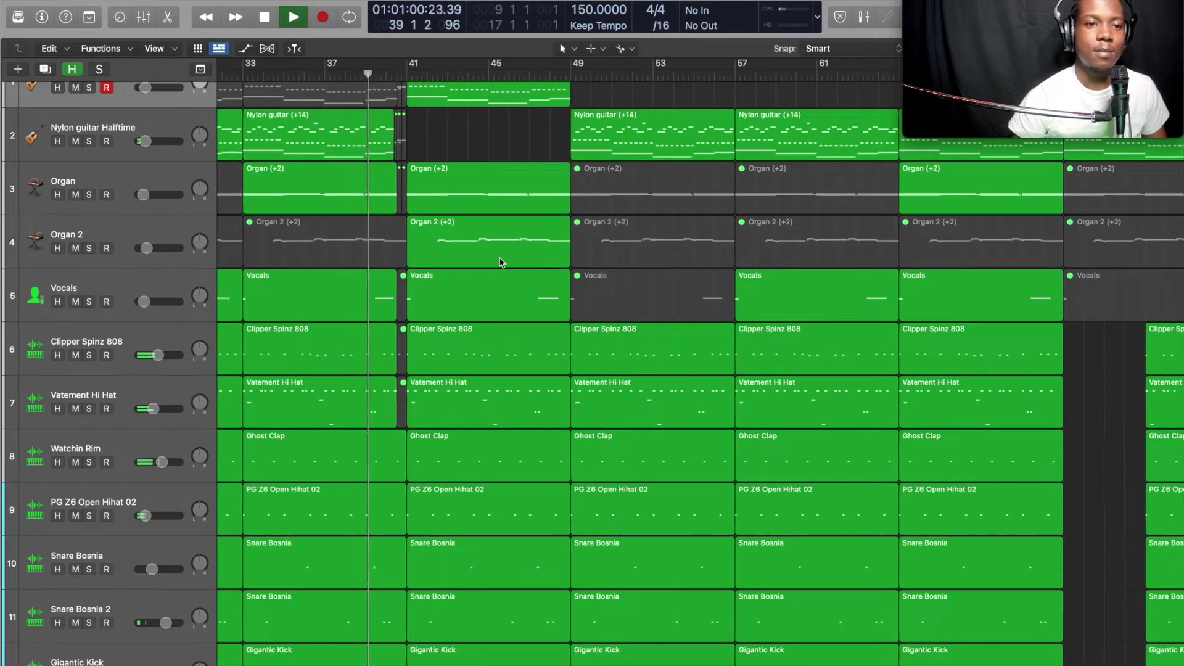
Stop playback near bar 40 and zoom in on bars 32–44 around the drop-out
key(space)
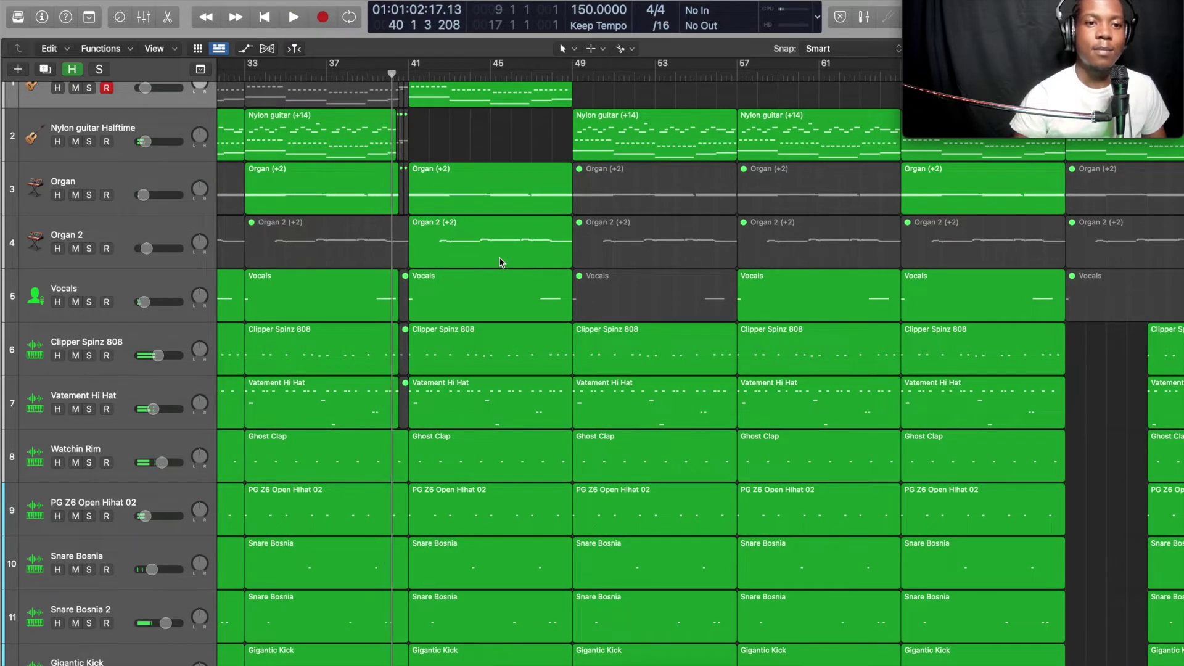
scroll(550, 272, left, 10)
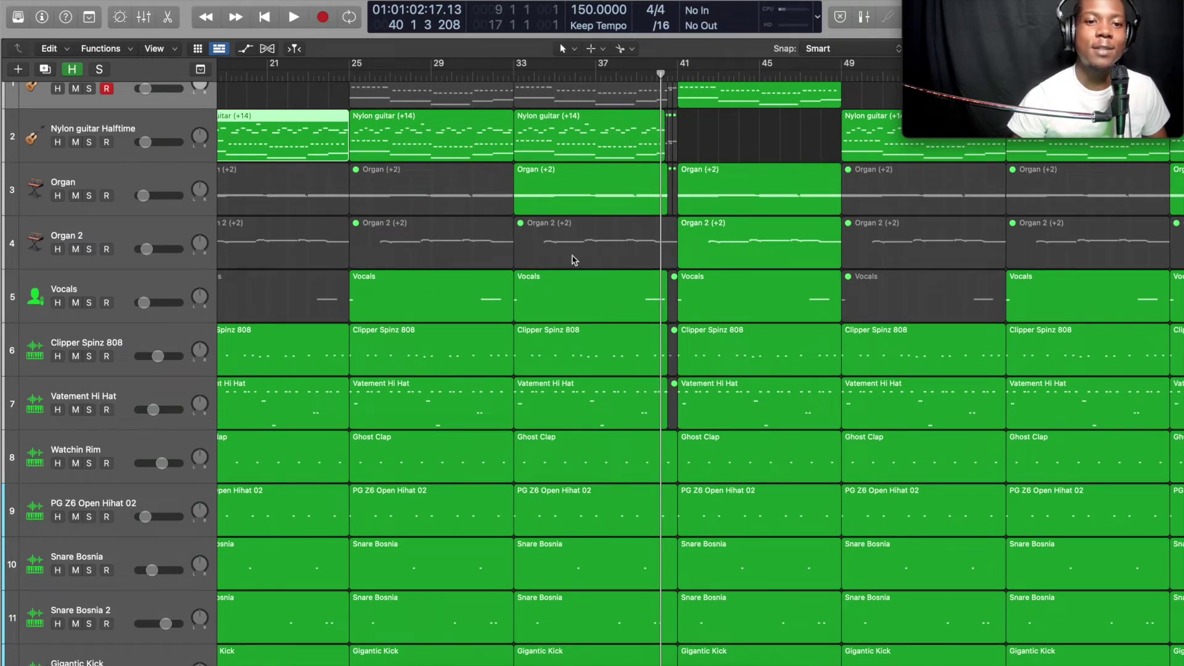
scroll(426, 241, left, 1)
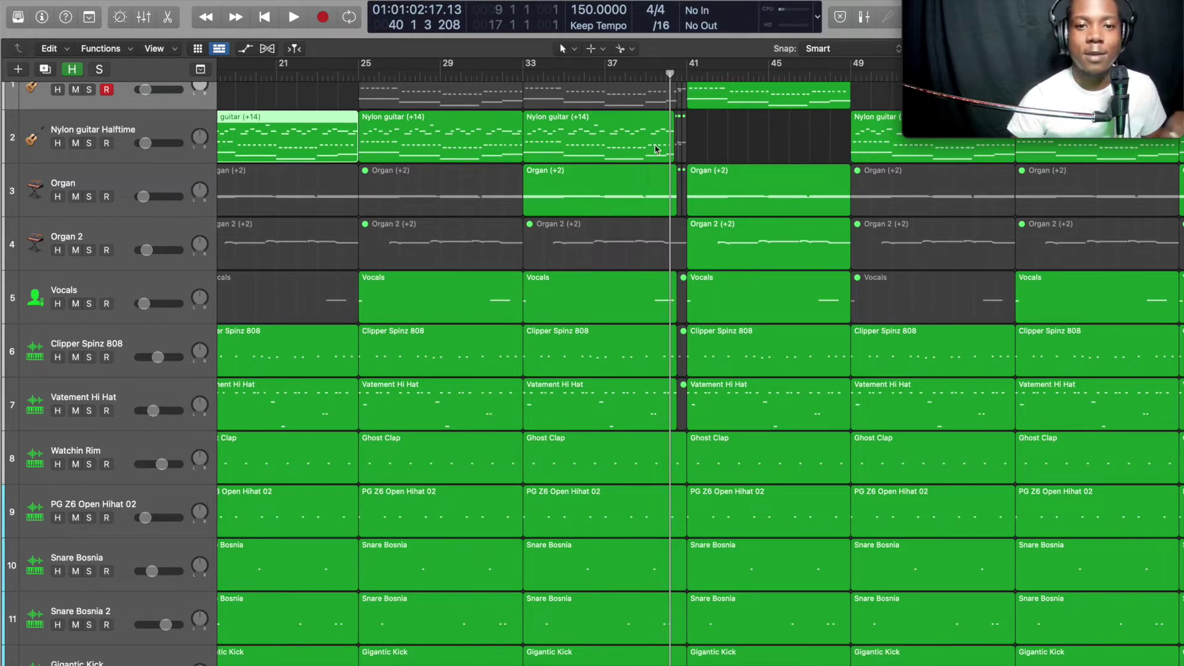
key(super+Right)
key(super+Right)
key(super+Right)
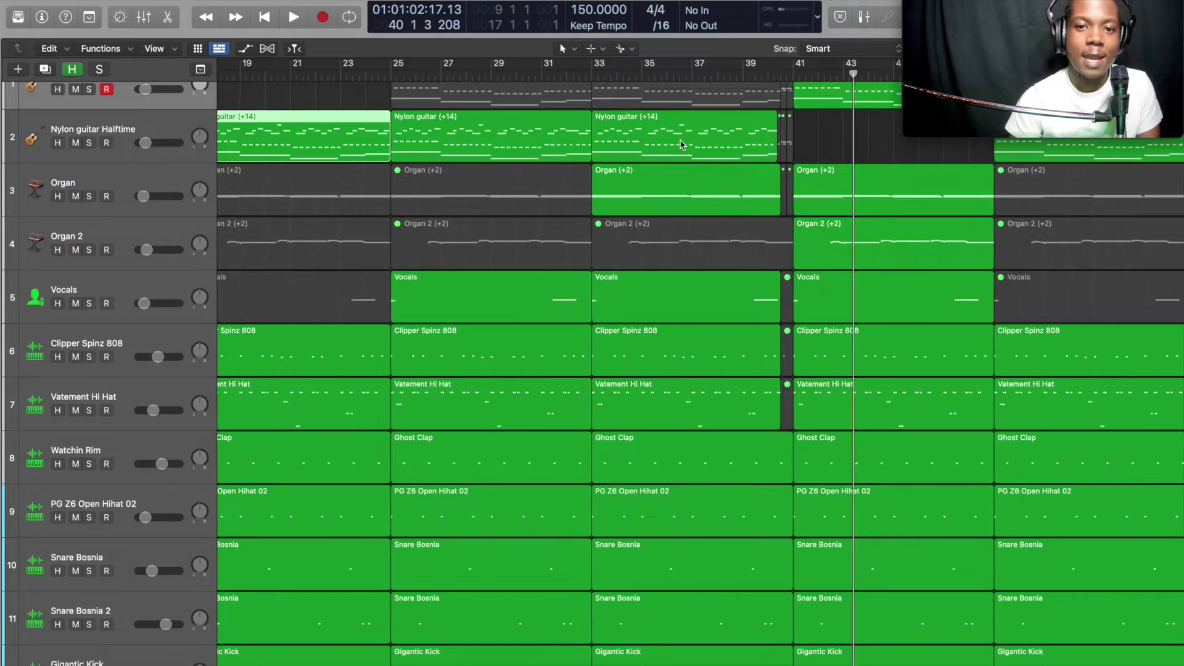
scroll(682, 145, right, 10)
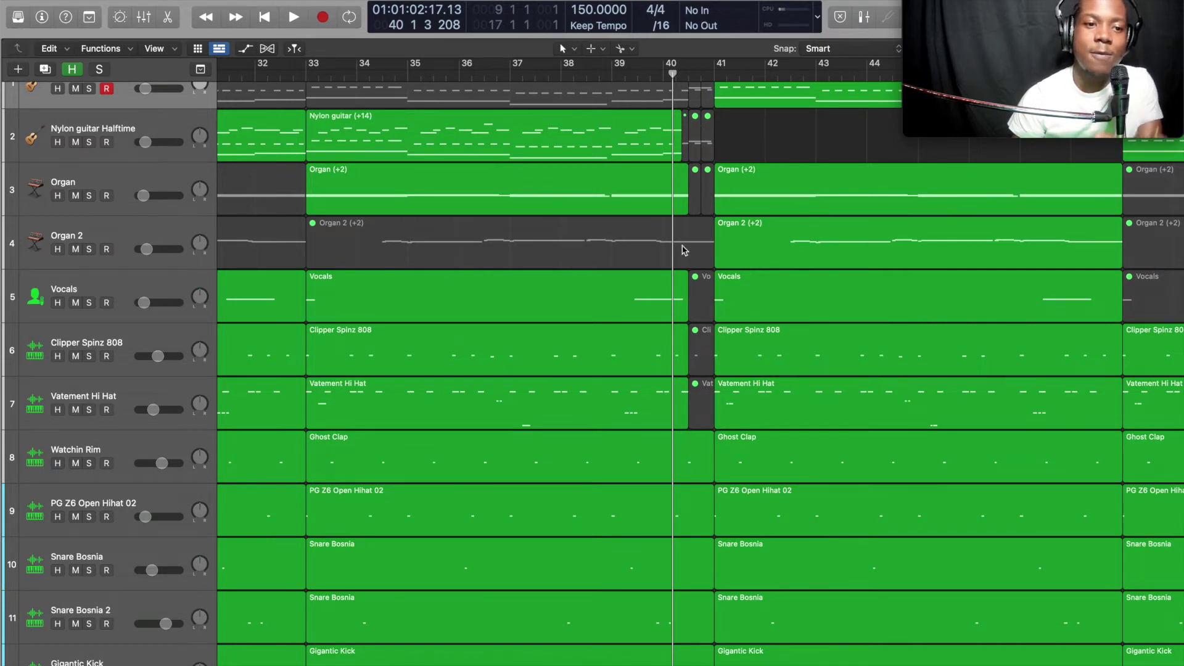
Scroll the track list down to Gigantic Kick and back up to inspect the drop-out around bar 40
scroll(698, 338, down, 2)
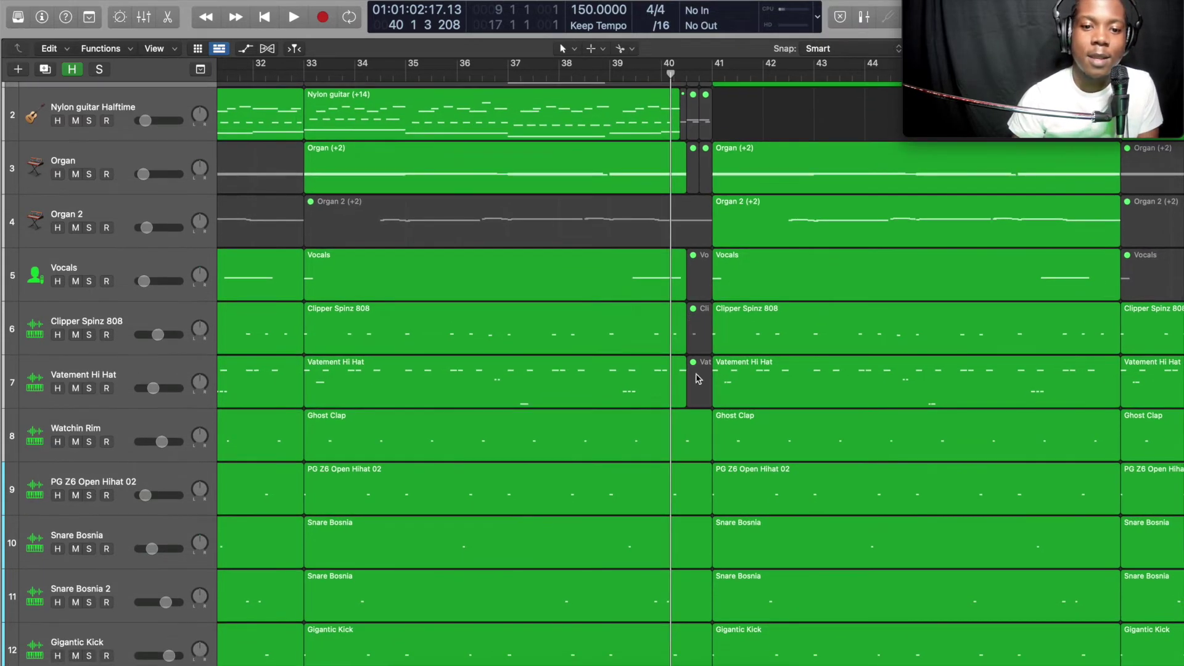
scroll(696, 444, down, 2)
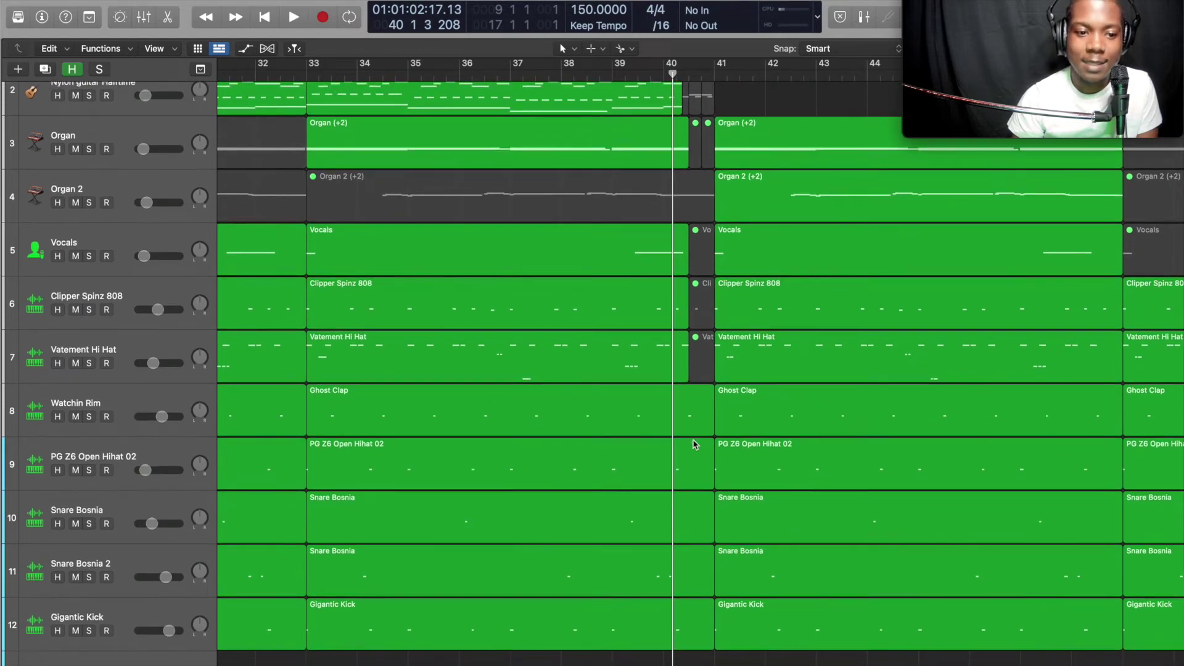
scroll(695, 487, down, 1)
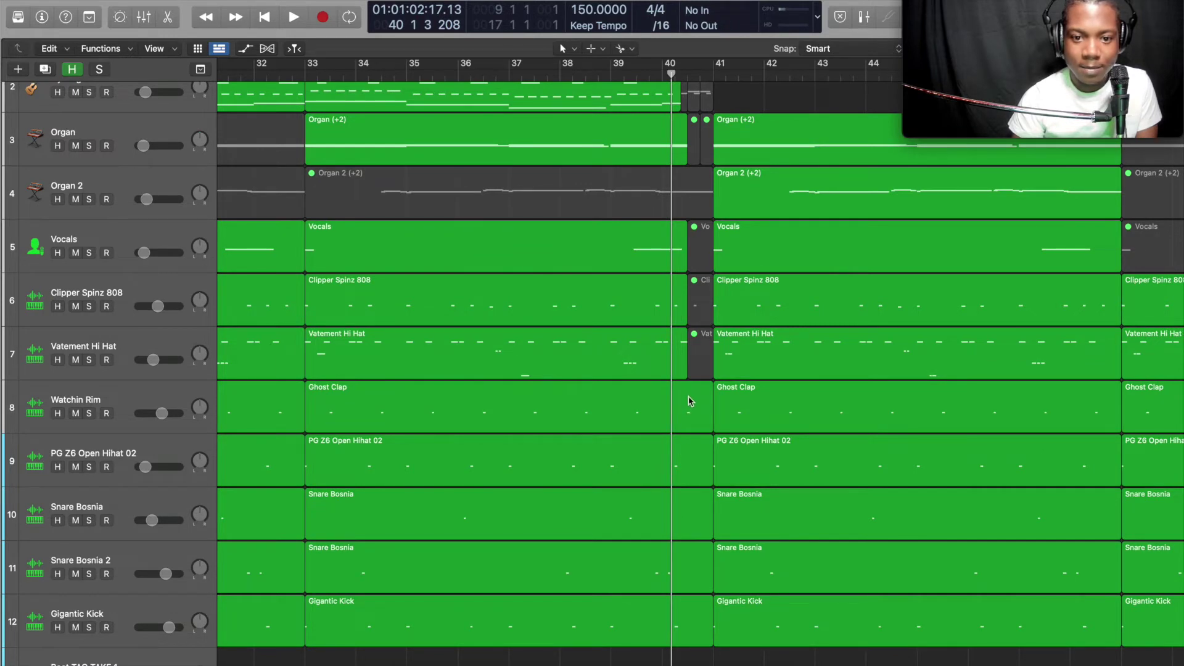
scroll(689, 401, up, 3)
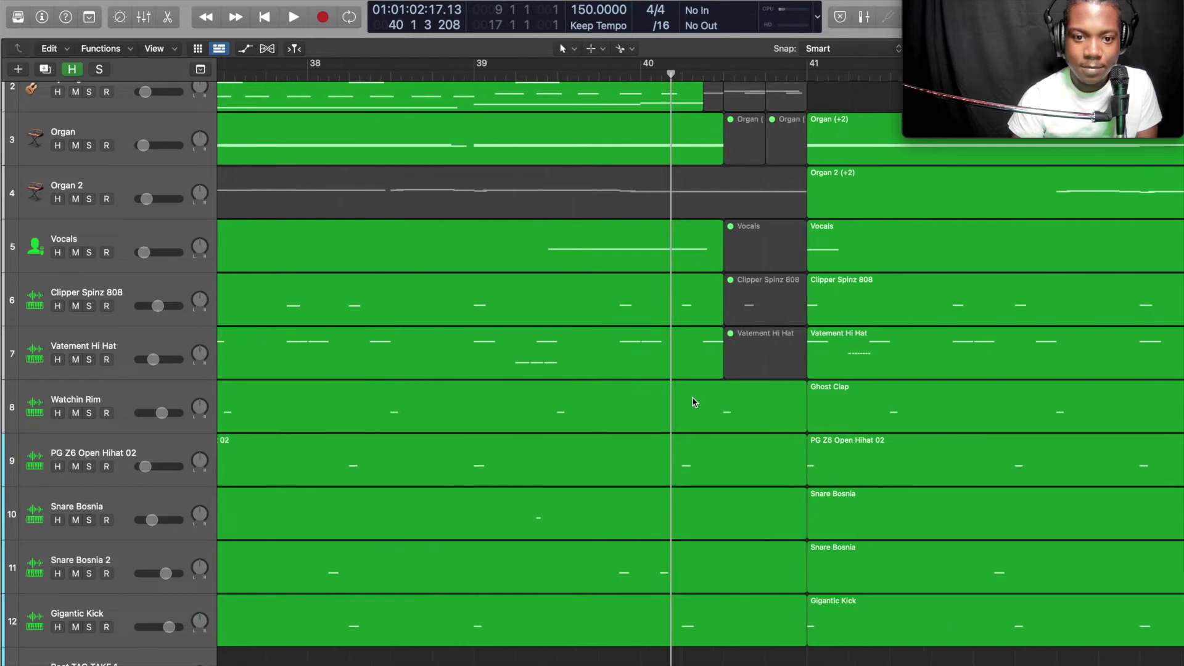
scroll(693, 401, up, 3)
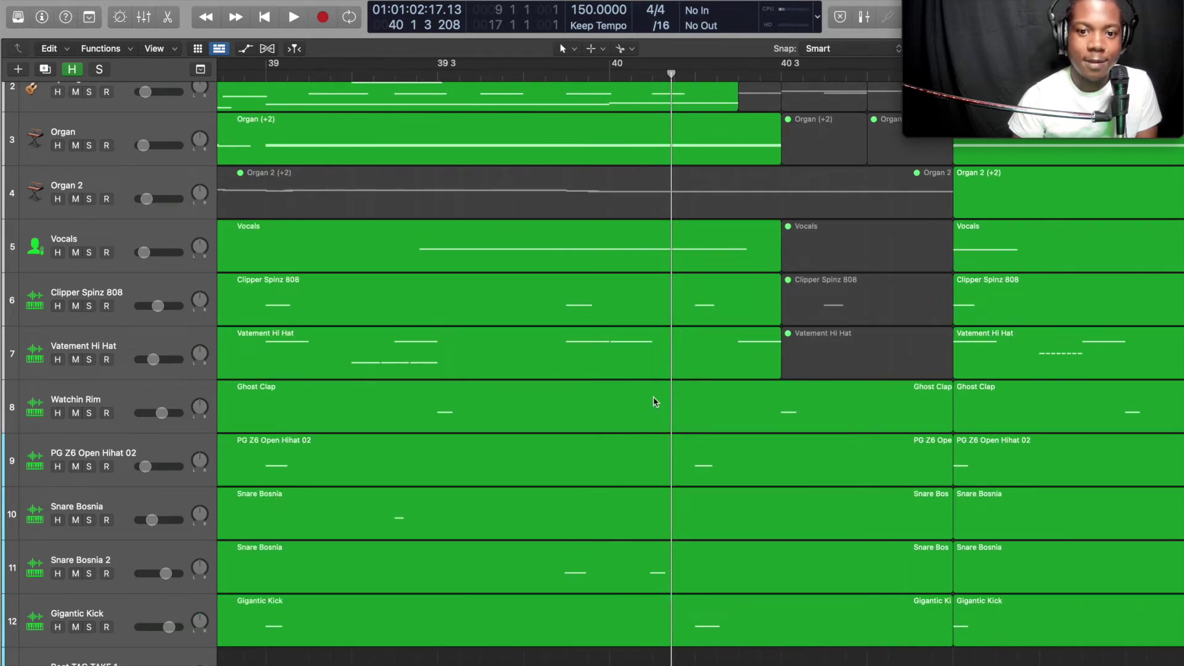
Preview the Watchin Rim track soloed, then unsolo it
click(89, 413)
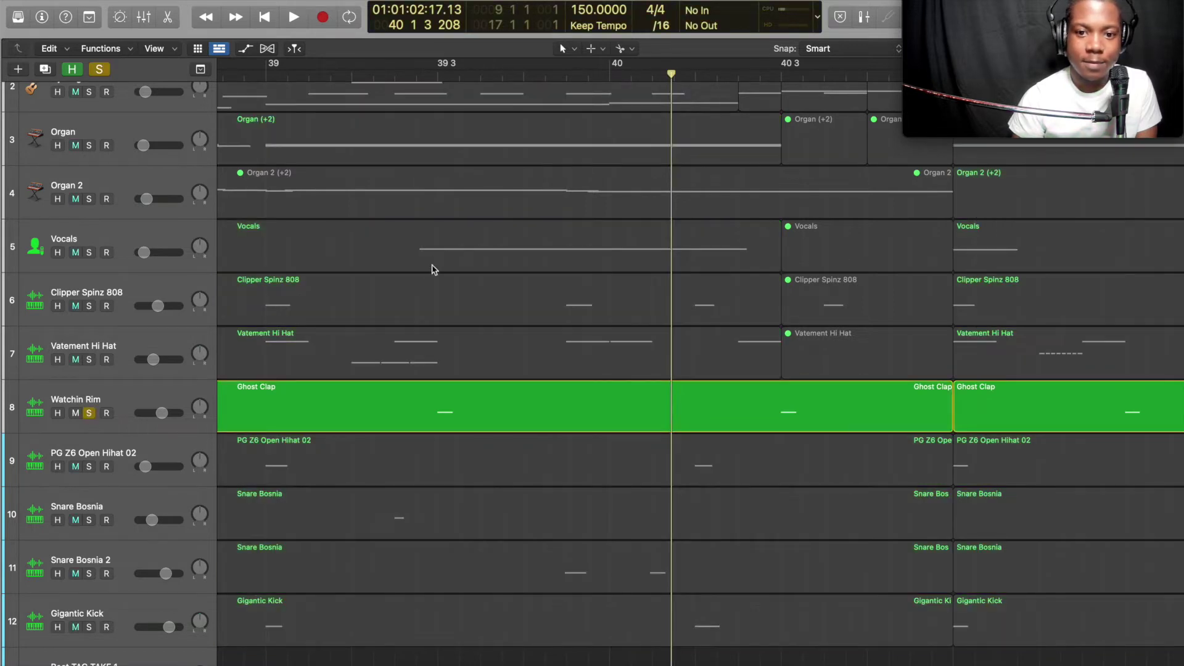
key(space)
key(space)
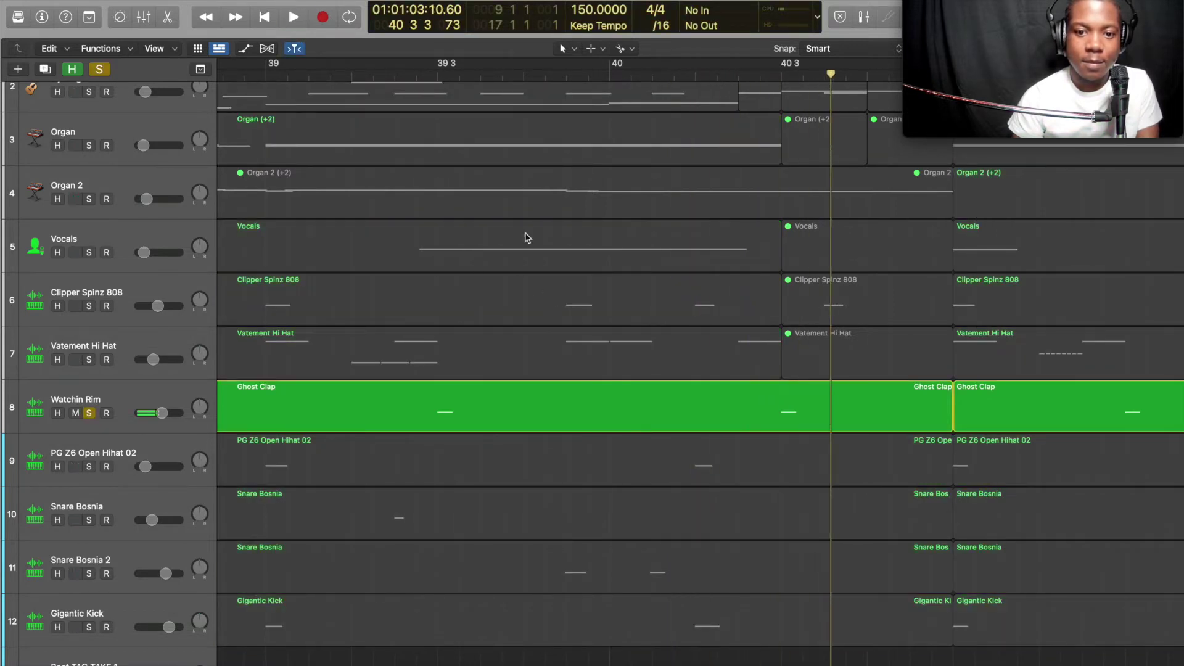
click(90, 415)
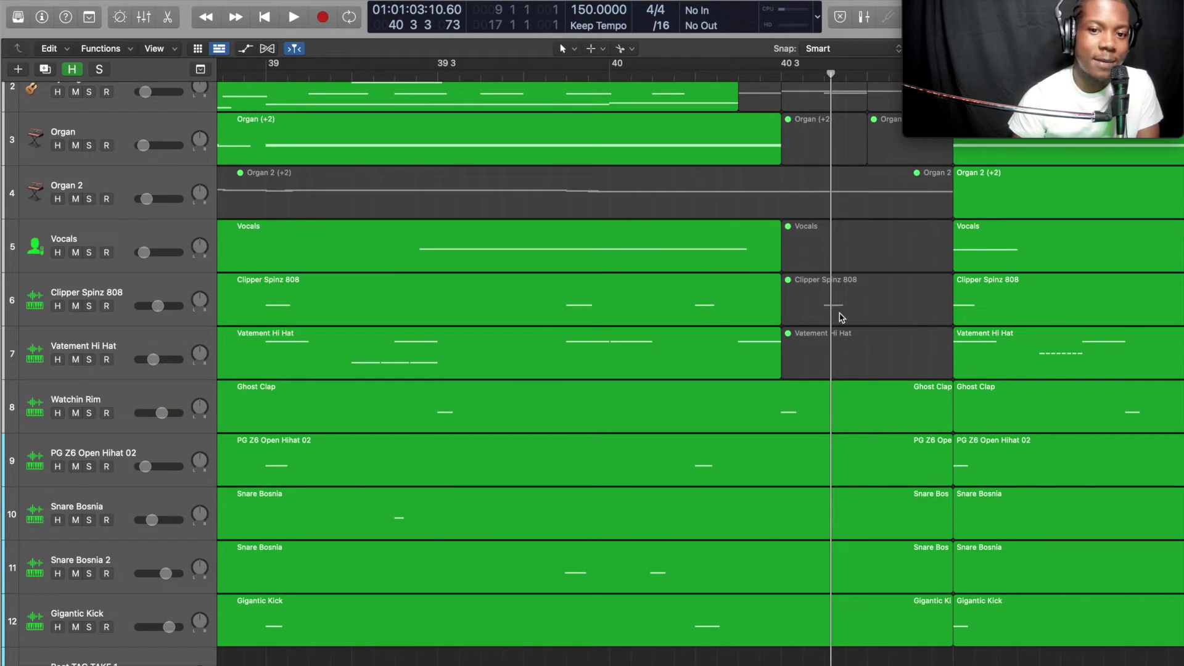
Set the playhead to bar 38, zoom out to bars 34–44, and play the beat
scroll(844, 326, up, 3)
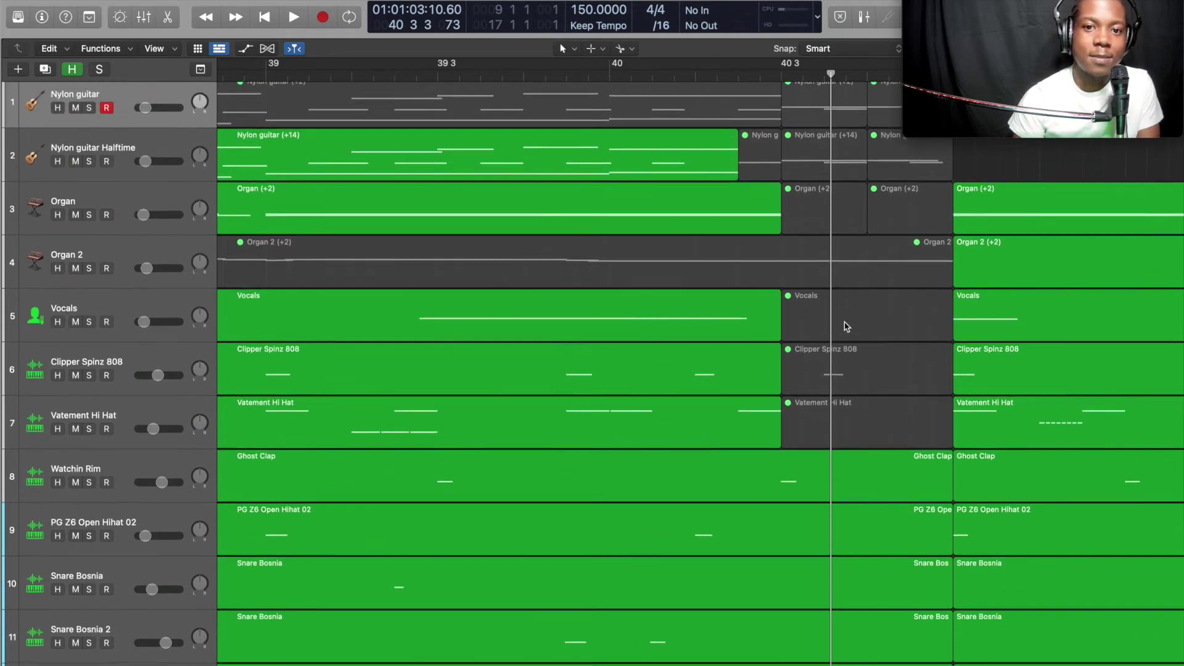
scroll(846, 326, right, 4)
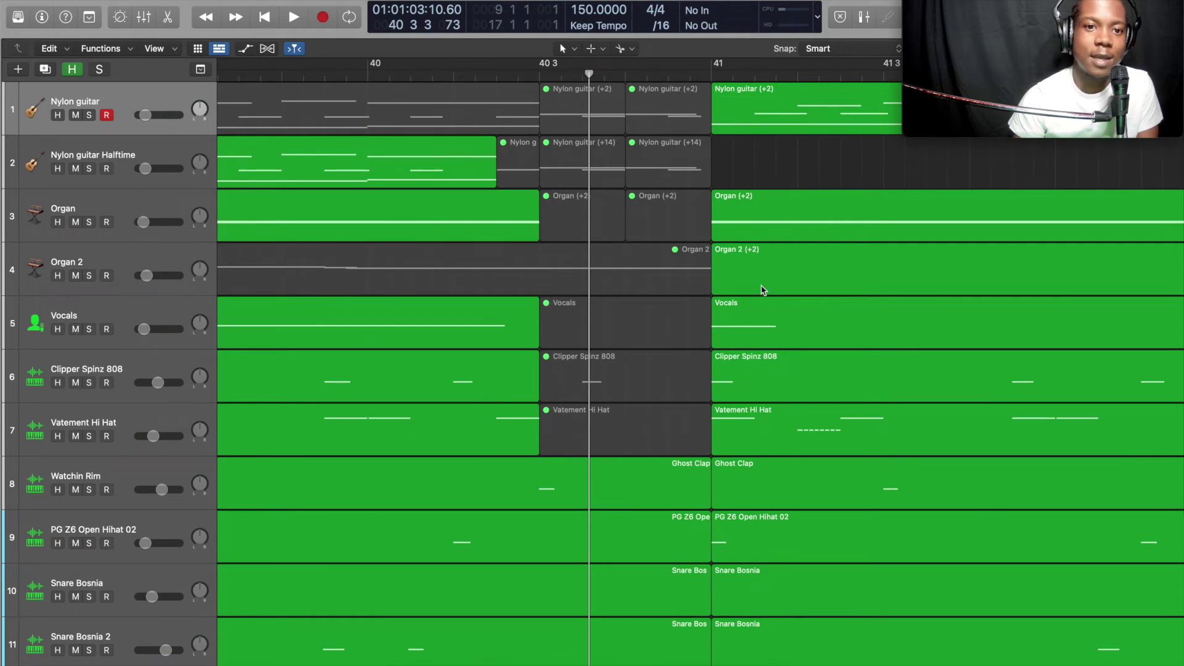
scroll(709, 302, left, 4)
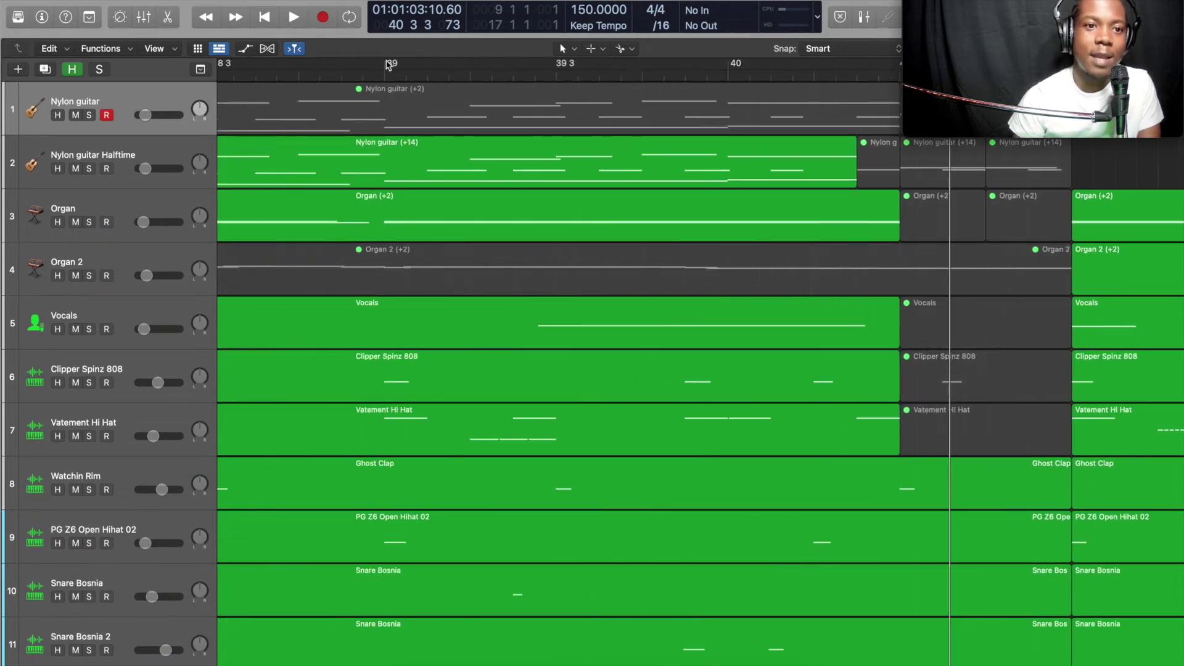
scroll(362, 87, left, 6)
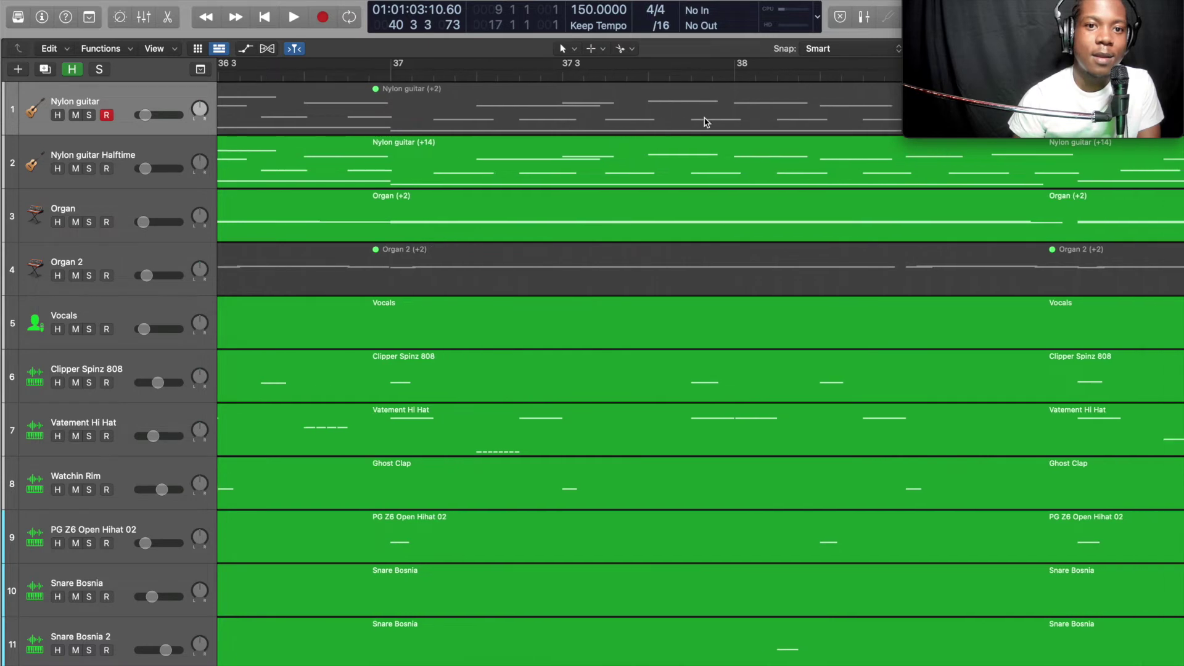
click(479, 76)
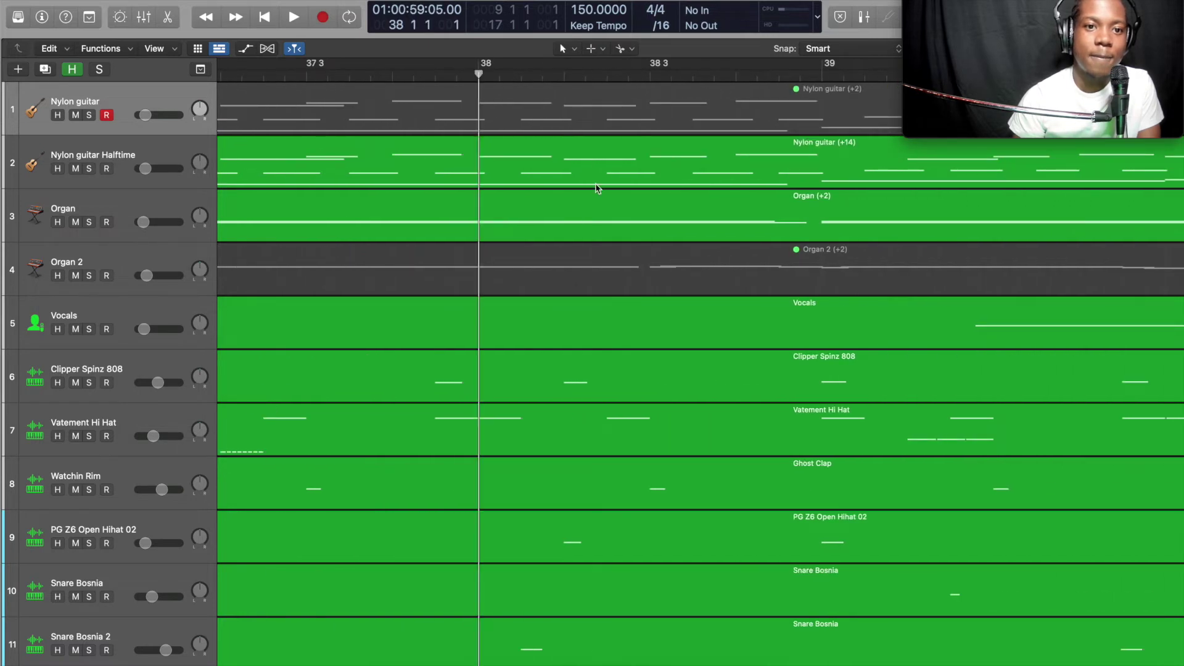
key(super+Left)
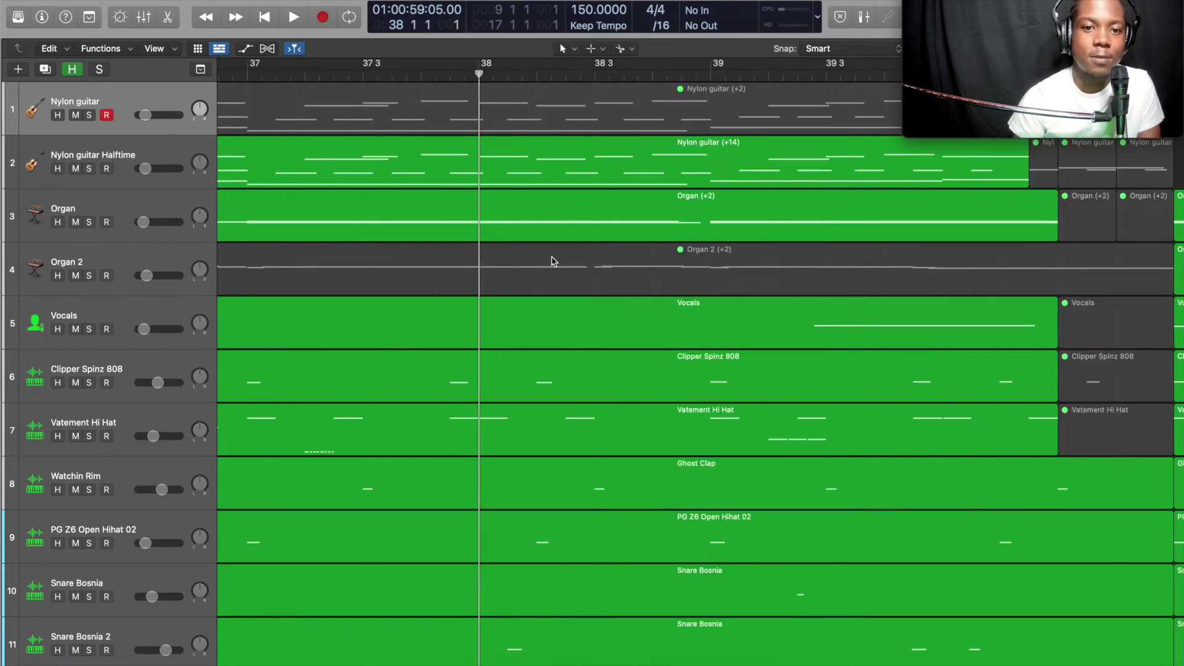
key(super+Left)
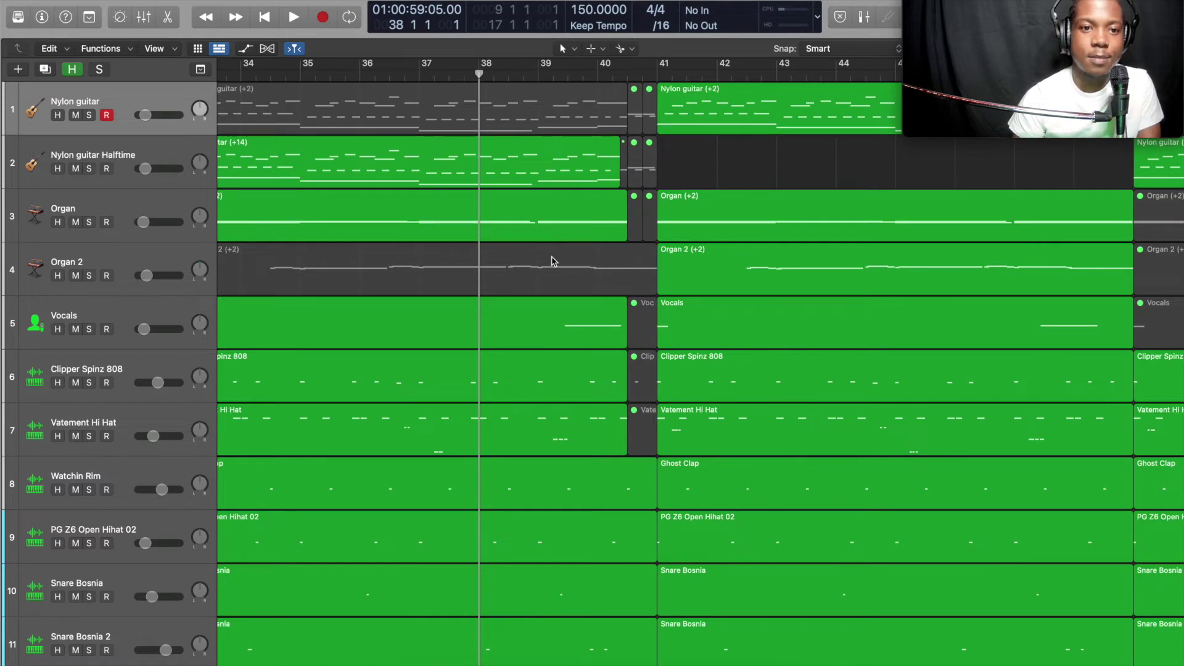
key(space)
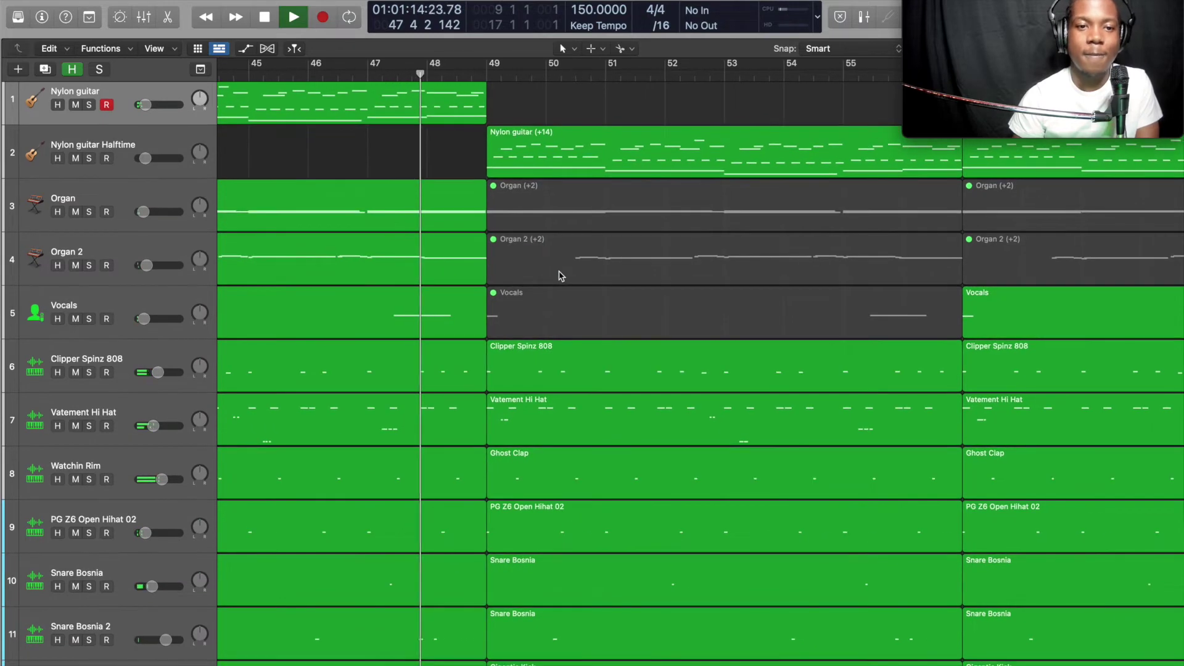
Stop at bar 48, then play on from there until about bar 72
key(space)
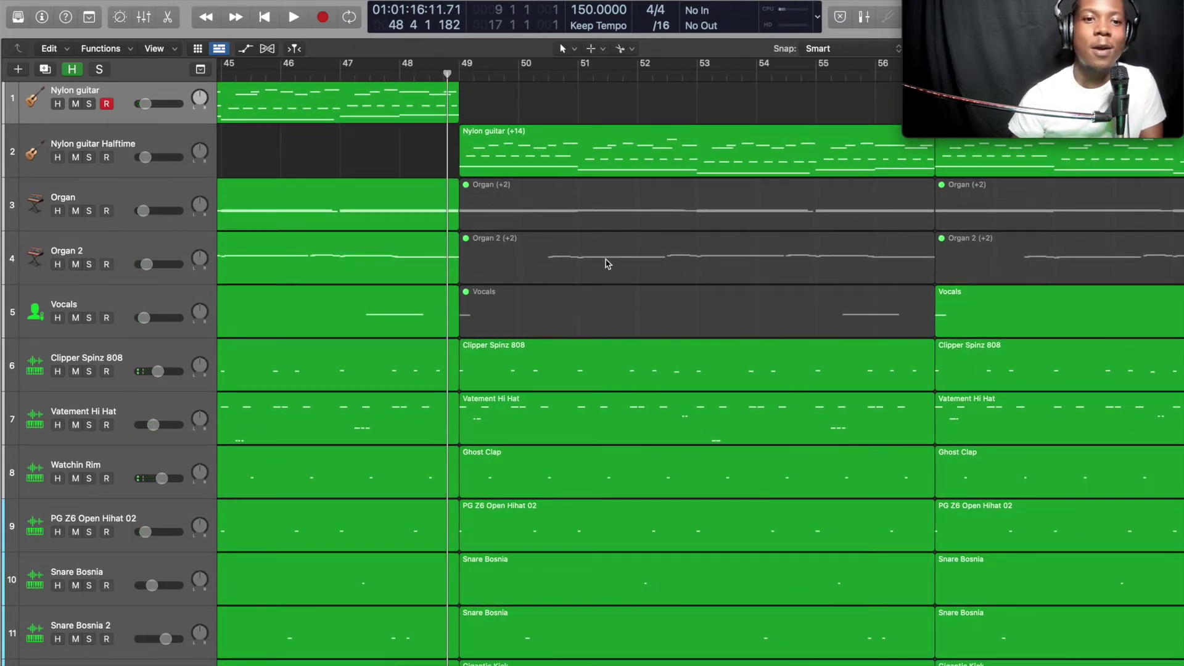
scroll(558, 257, down, 1)
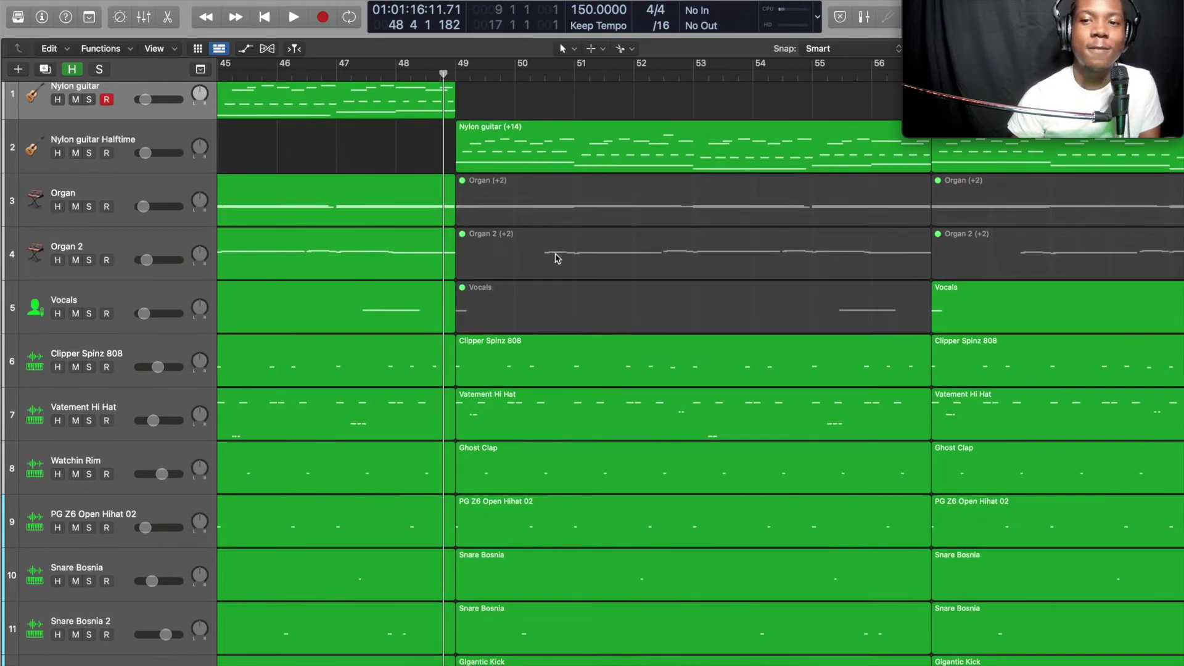
scroll(558, 258, right, 5)
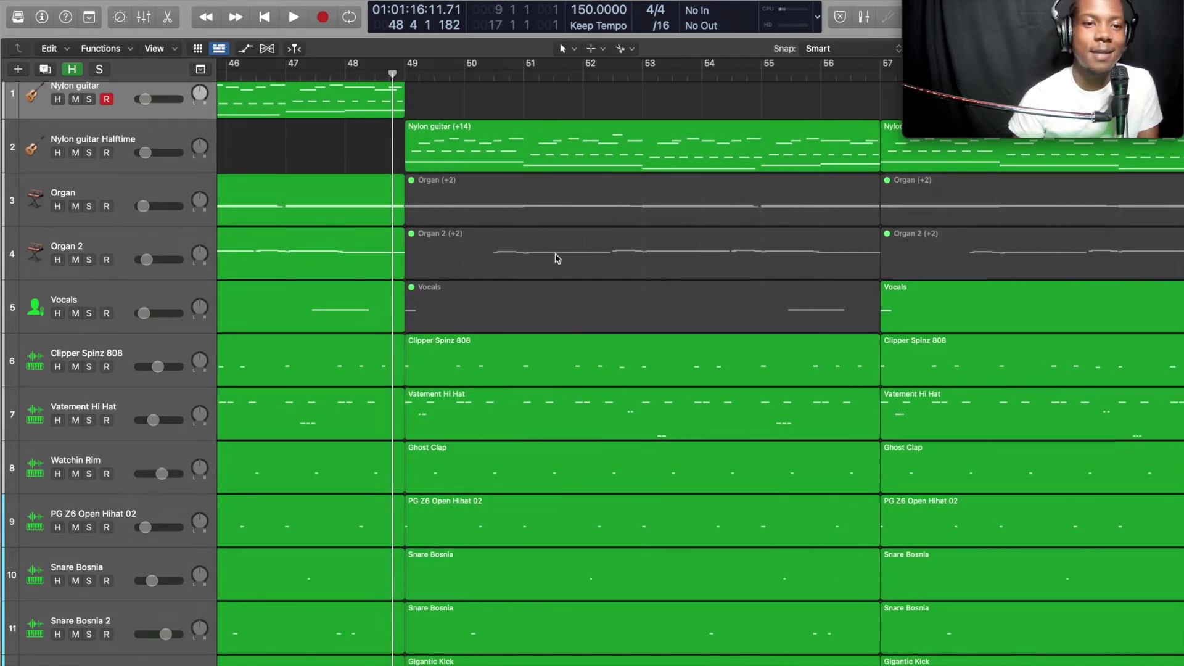
key(space)
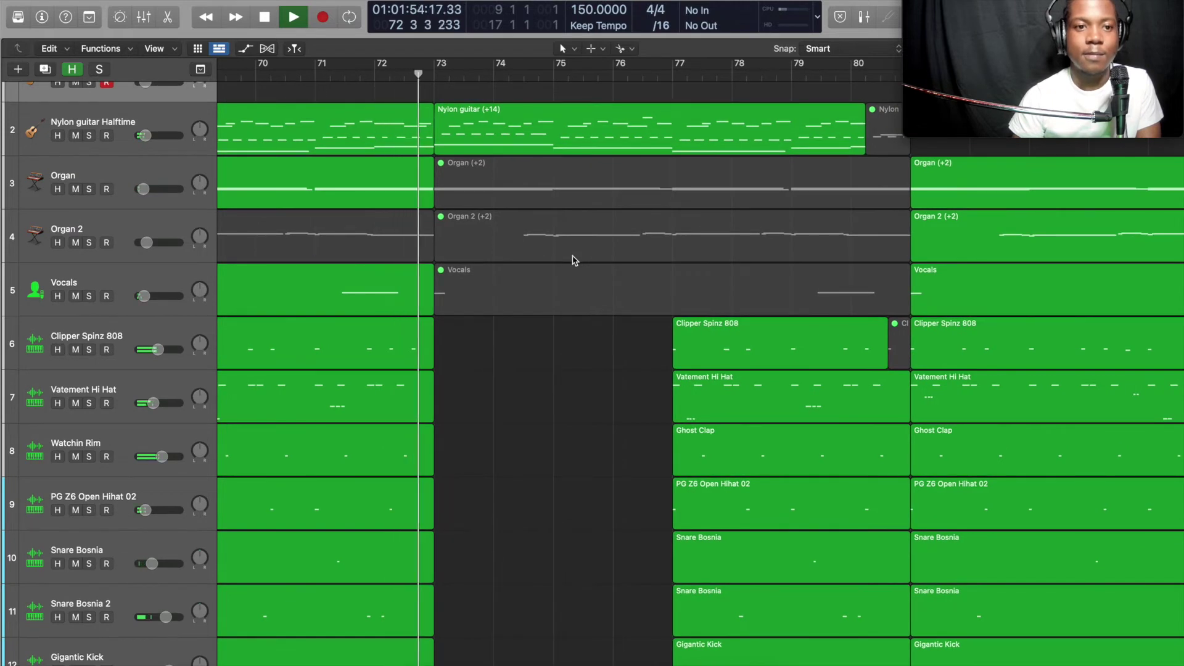
key(space)
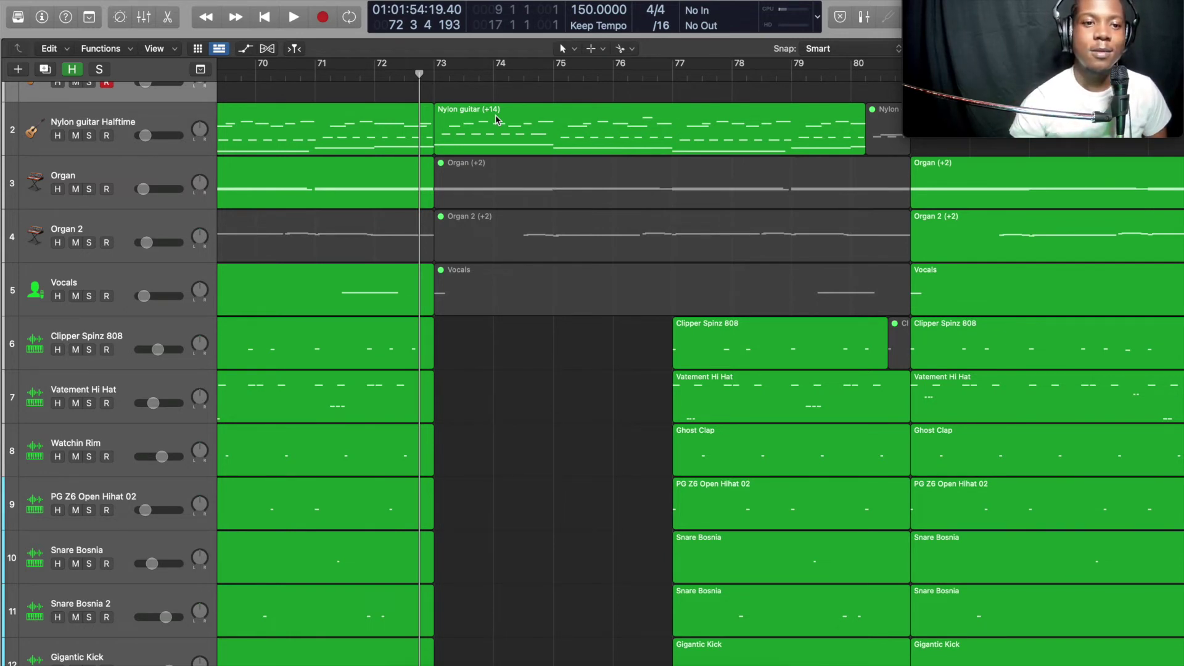
key(space)
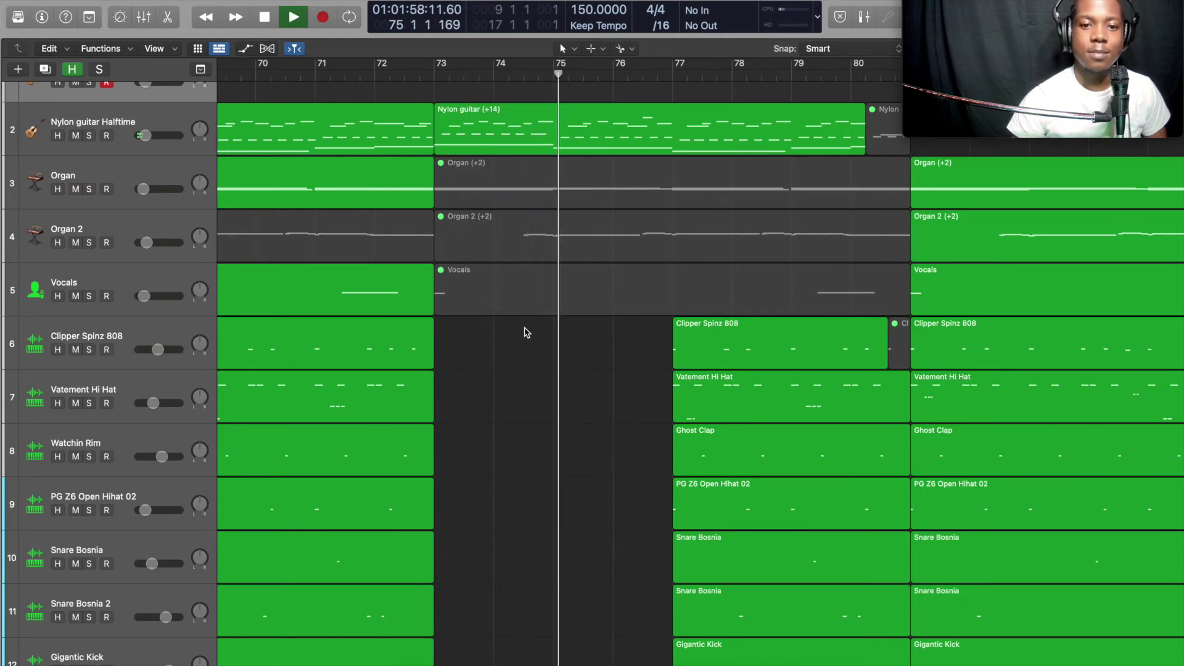
scroll(523, 331, right, 3)
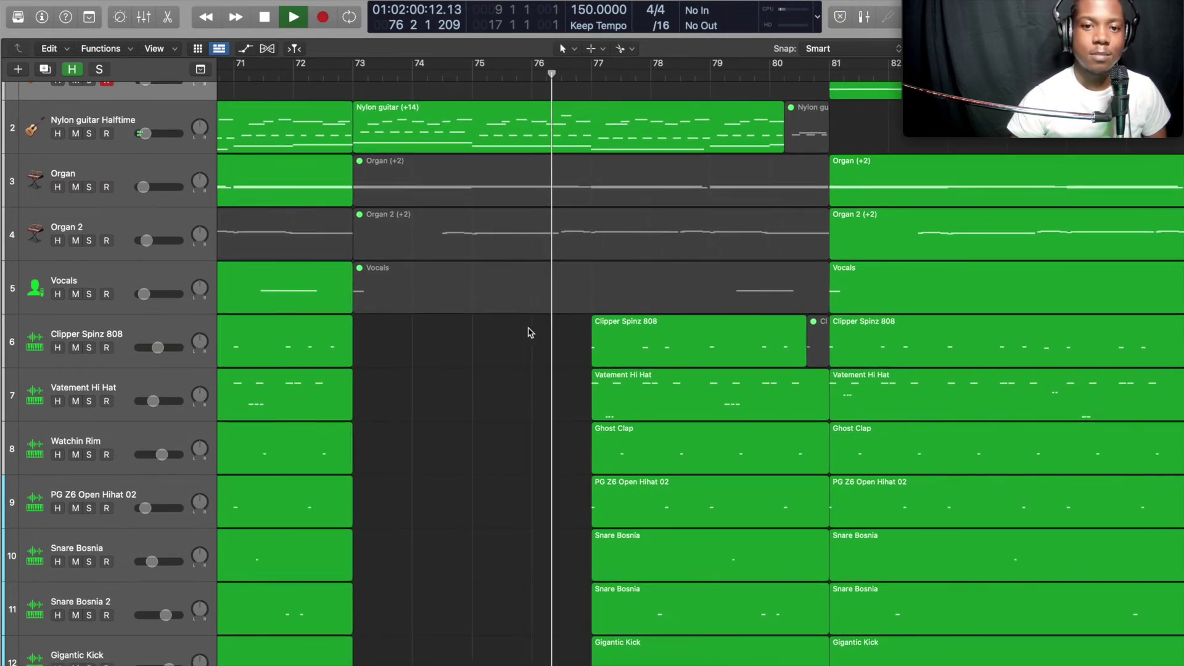
scroll(528, 331, right, 5)
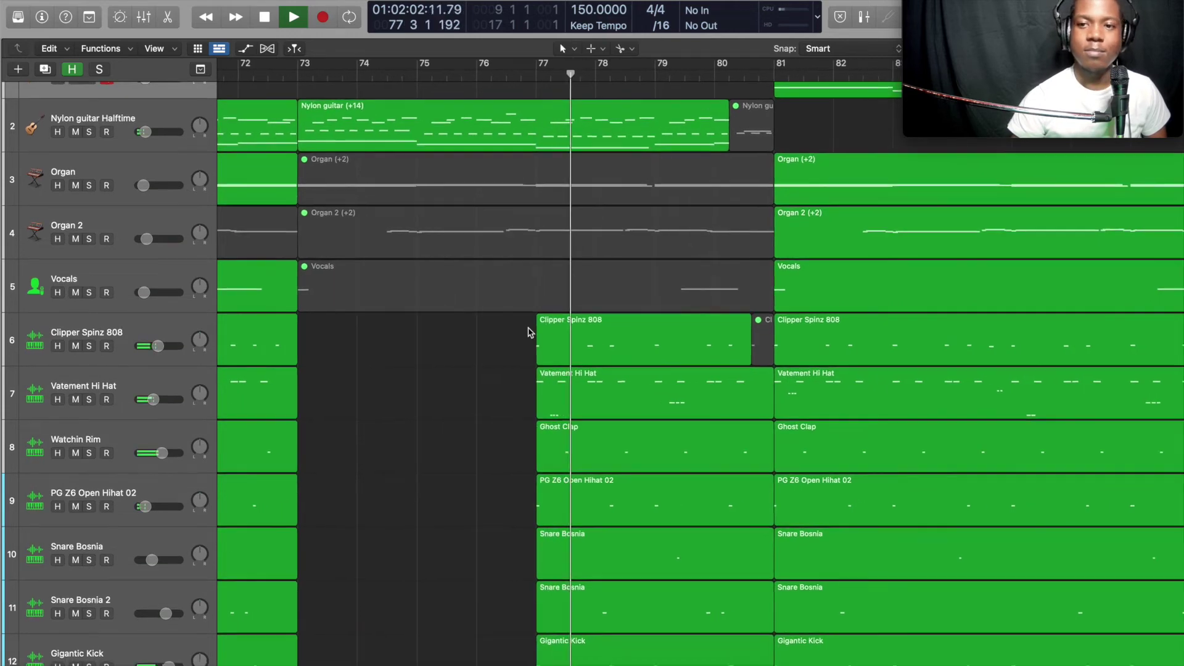
scroll(529, 331, right, 5)
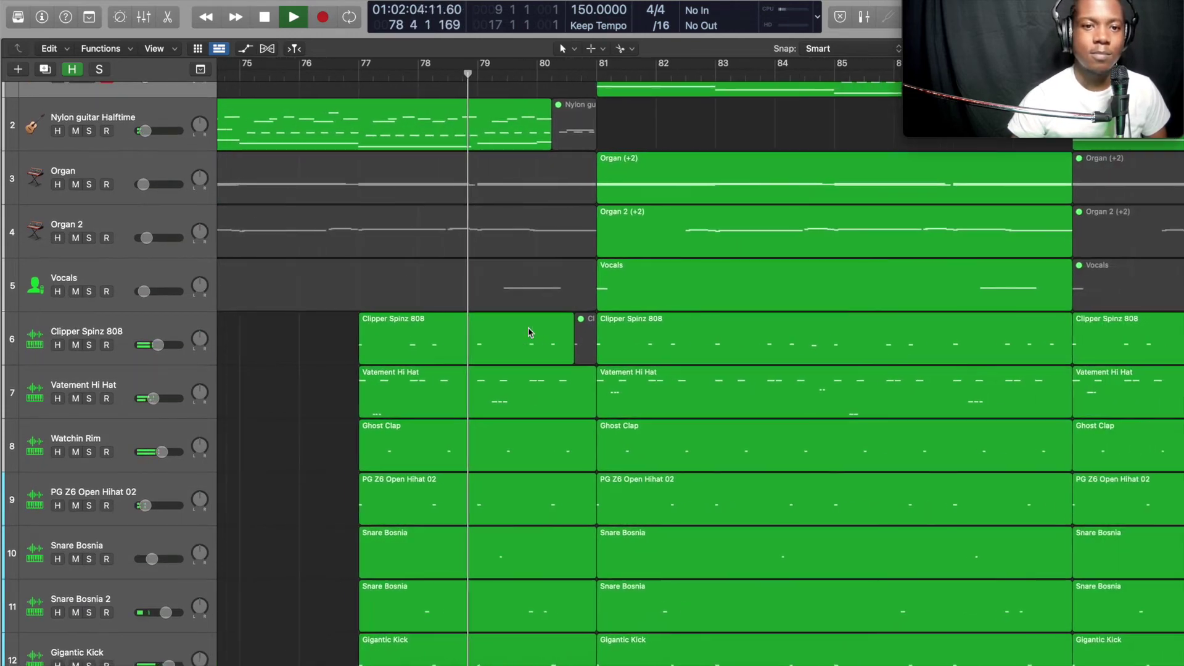
scroll(529, 331, up, 2)
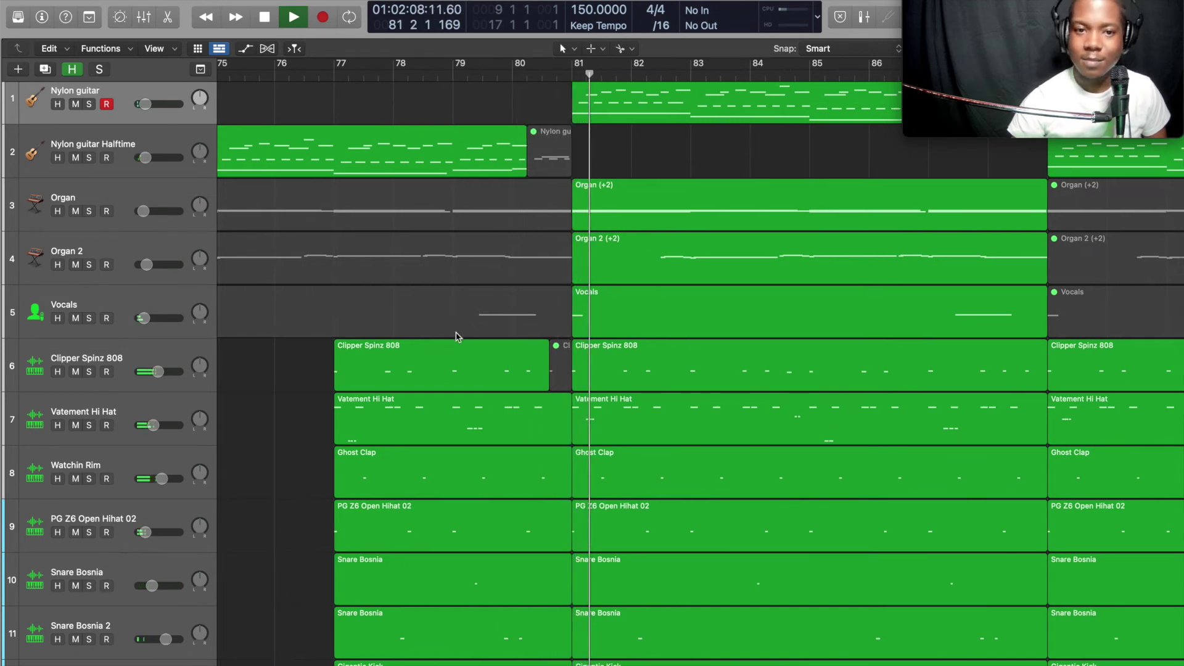
scroll(462, 333, right, 7)
key(space)
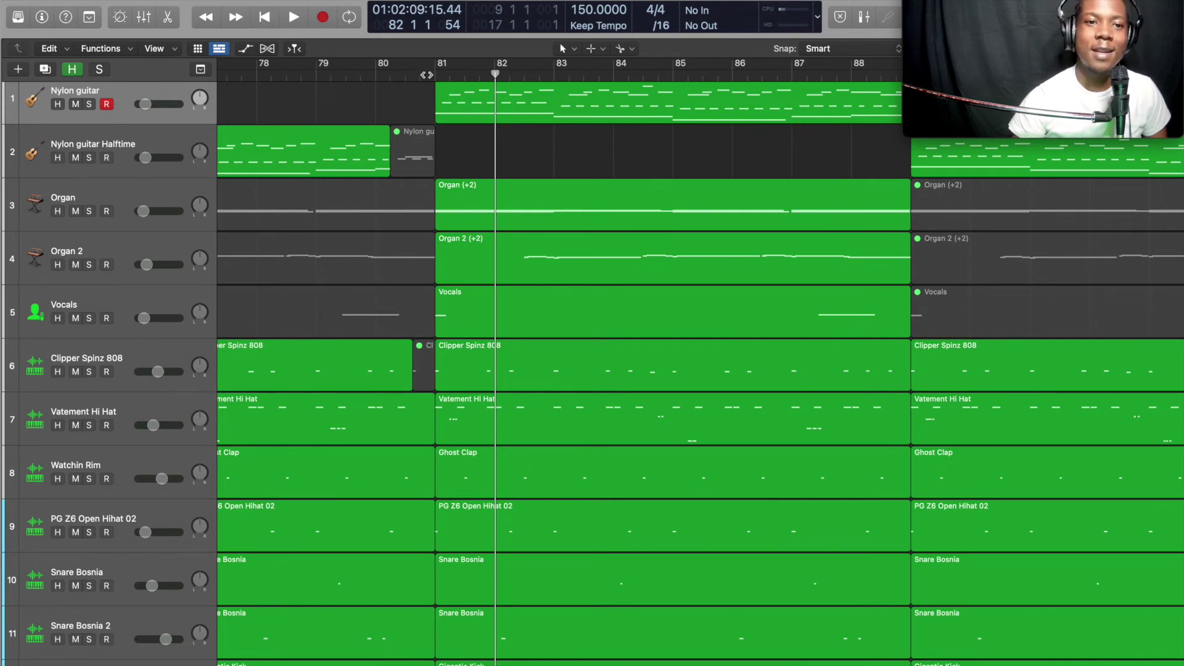
click(430, 77)
key(space)
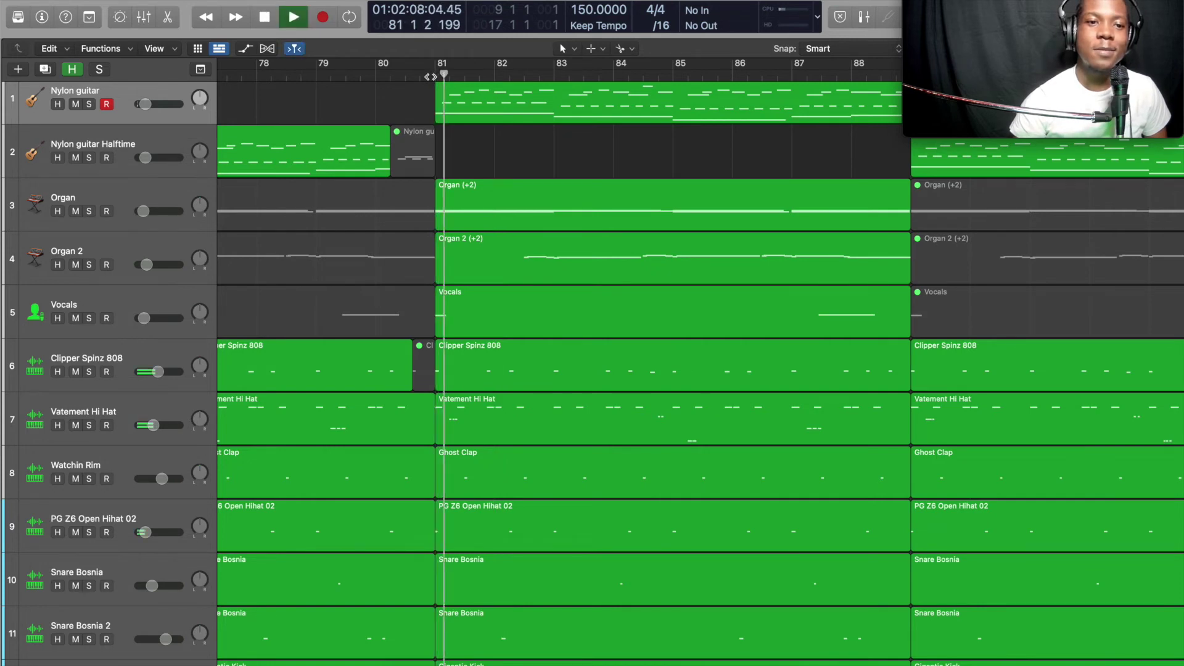
scroll(586, 198, right, 4)
scroll(587, 199, right, 4)
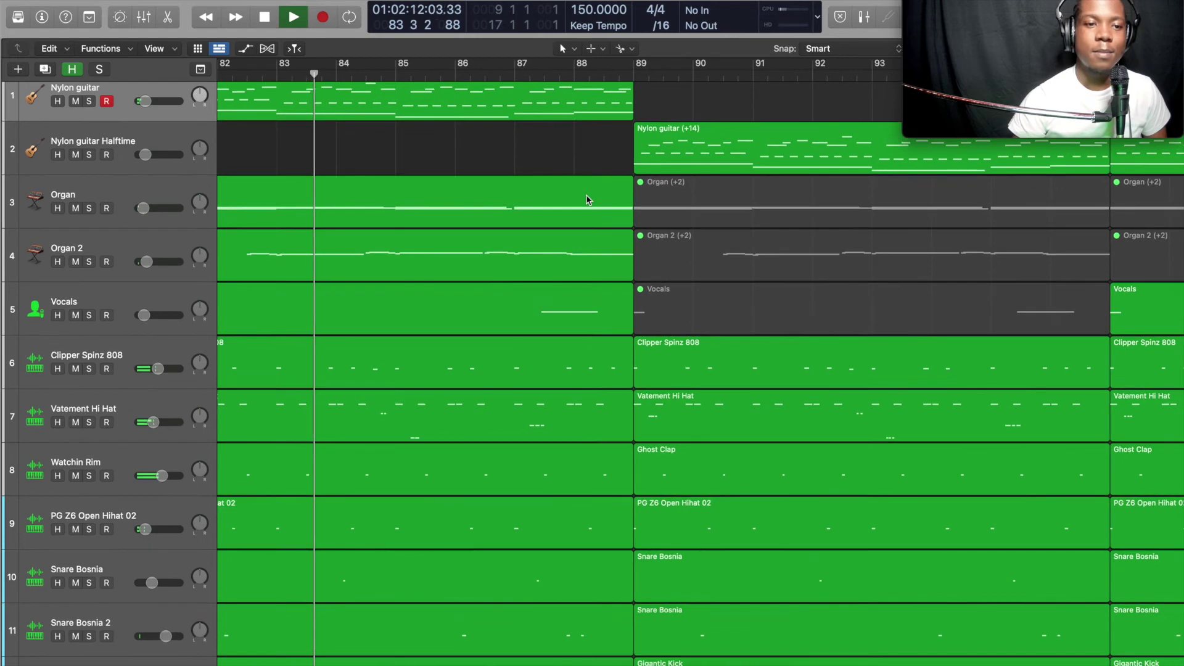
scroll(586, 199, up, 2)
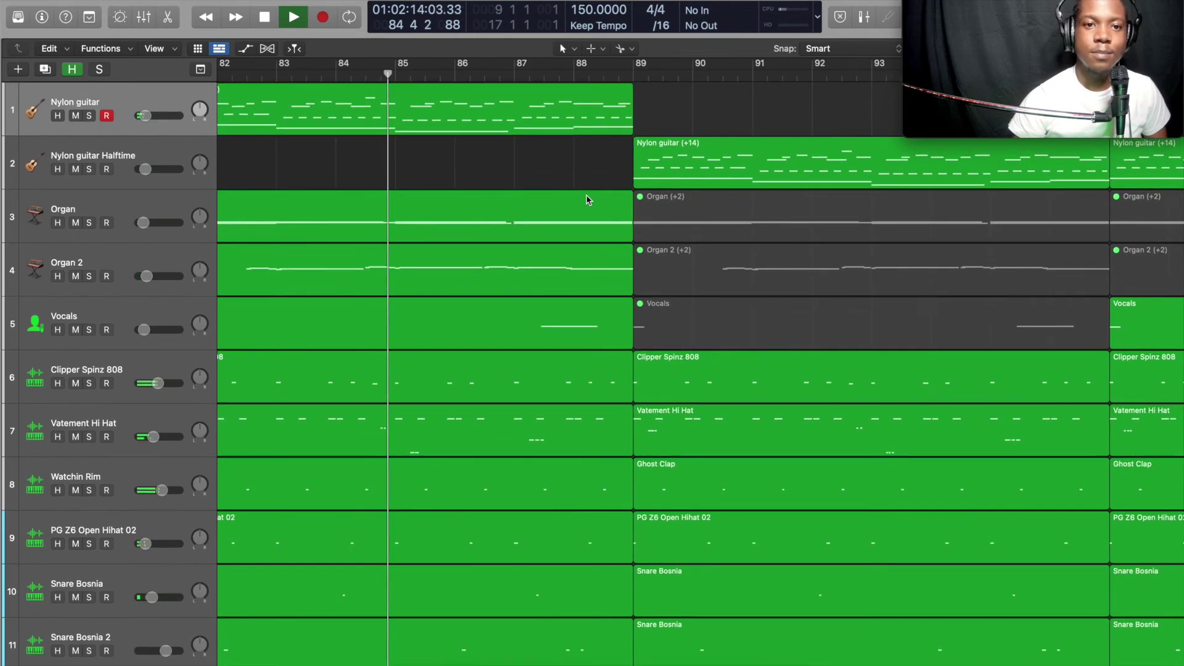
scroll(586, 199, right, 5)
scroll(587, 199, right, 2)
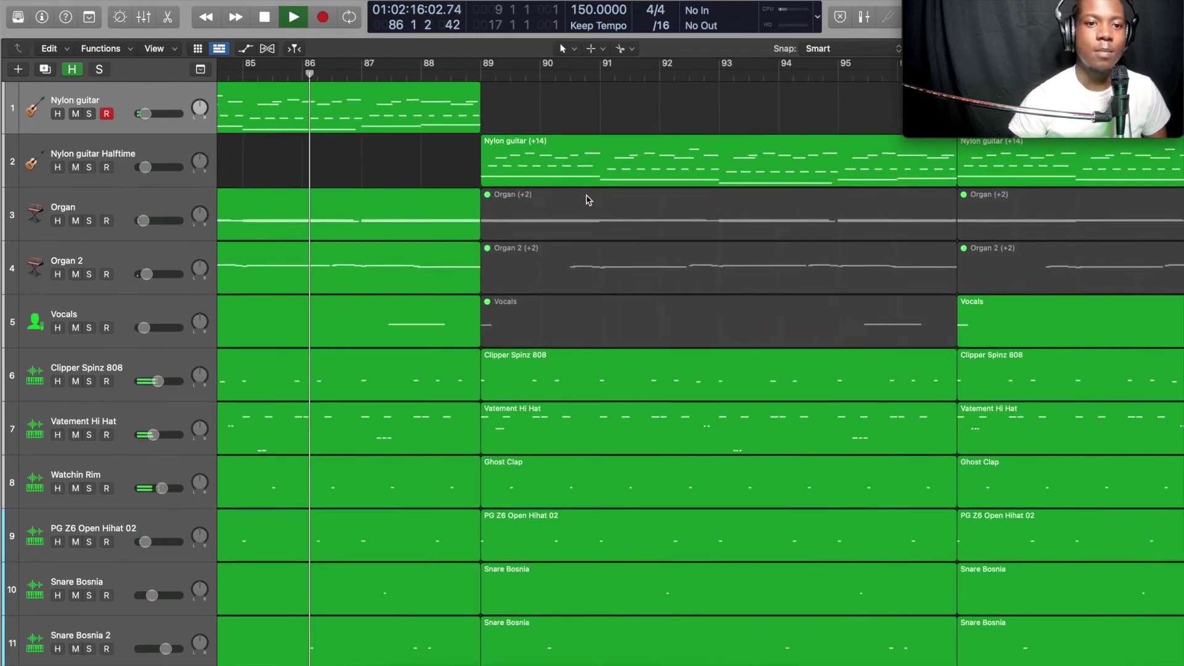
scroll(588, 199, right, 2)
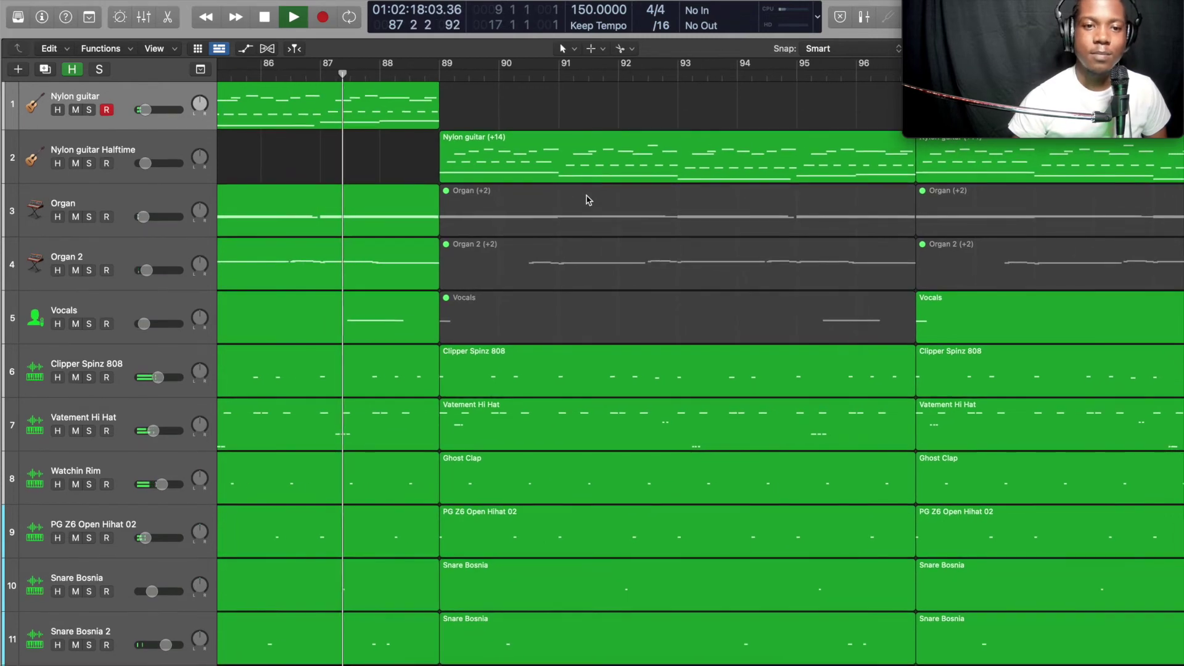
scroll(587, 199, right, 1)
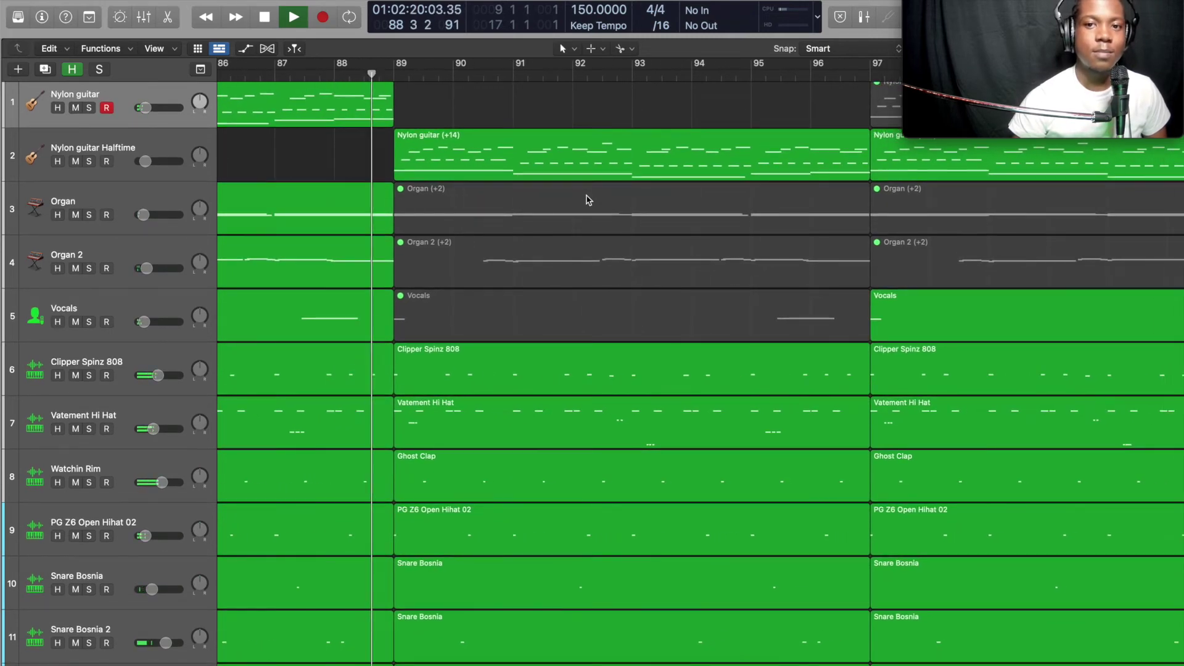
scroll(585, 198, right, 8)
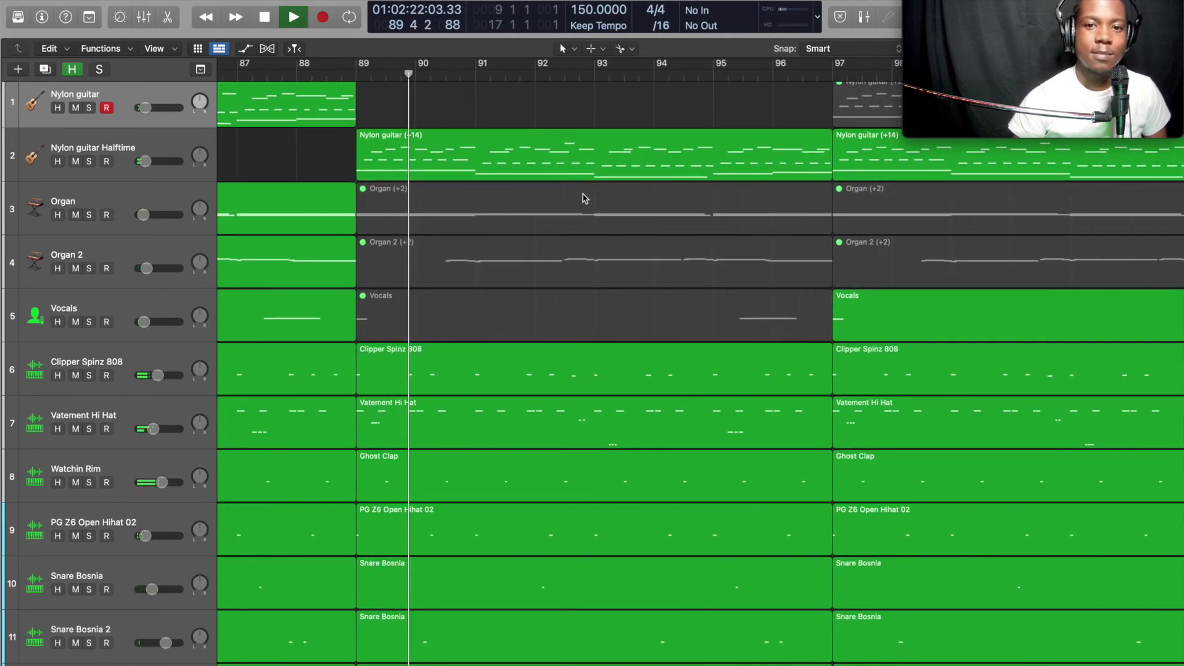
scroll(584, 198, right, 8)
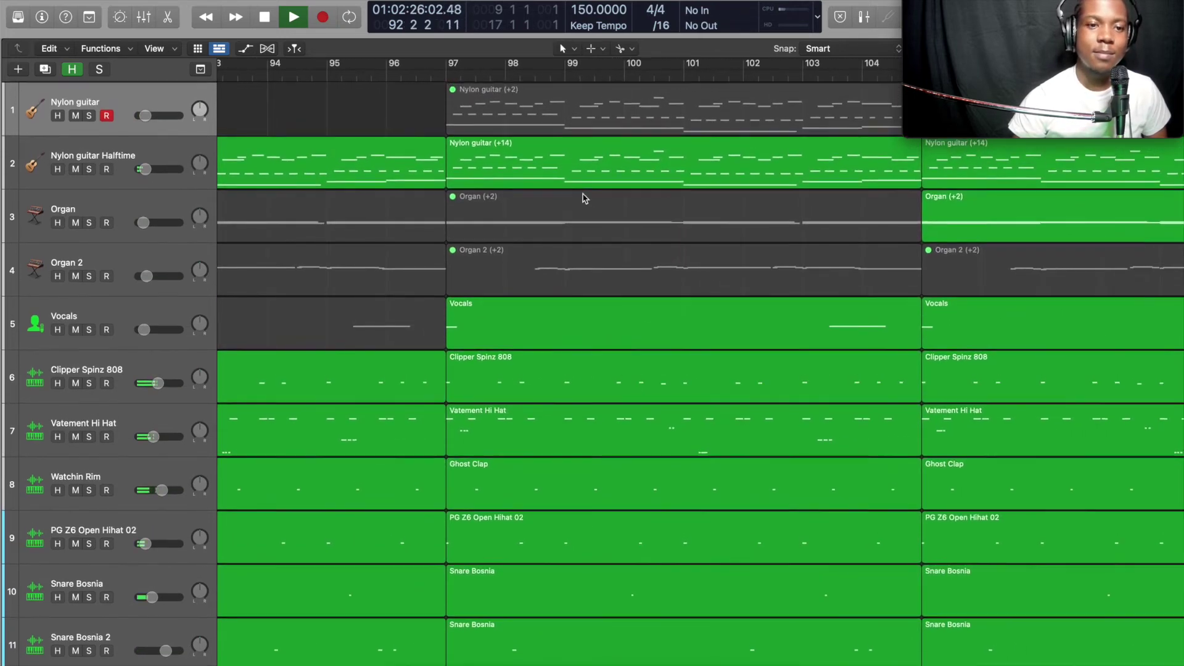
scroll(585, 198, left, 5)
scroll(585, 198, right, 4)
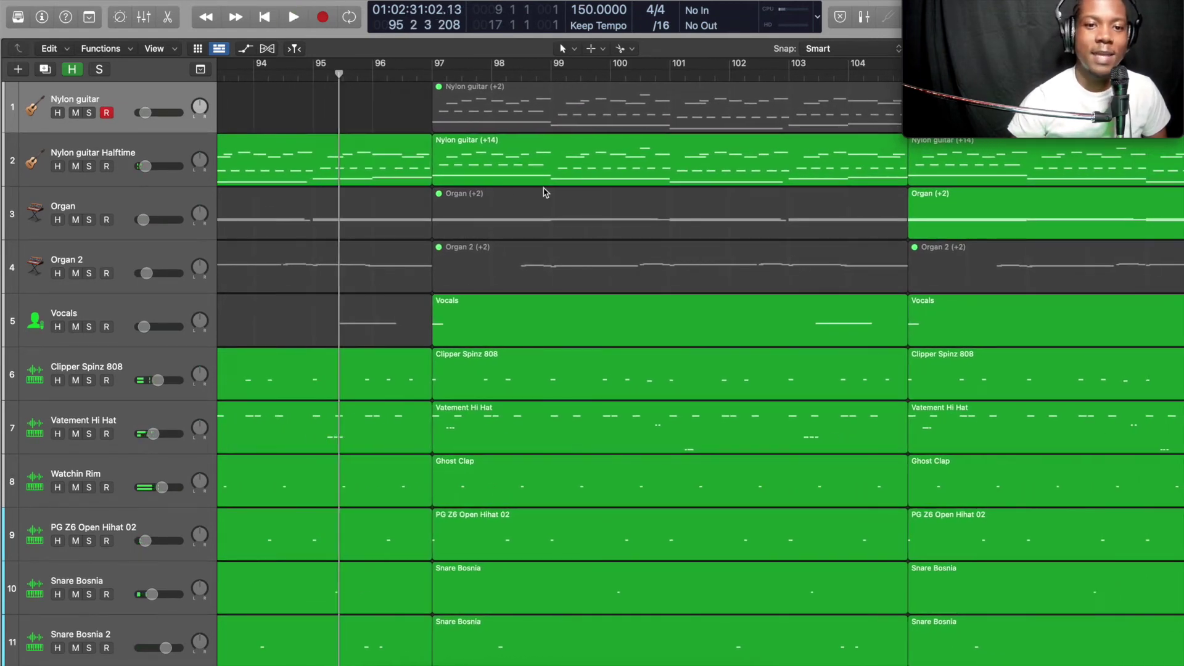
scroll(545, 193, right, 6)
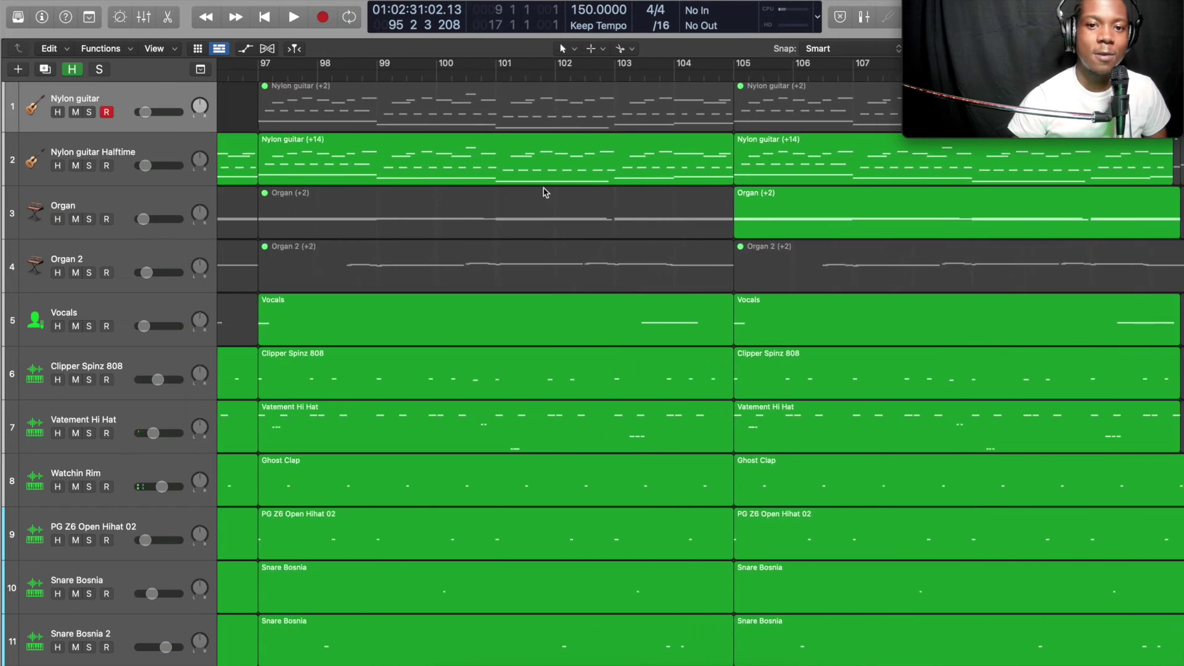
scroll(545, 193, right, 10)
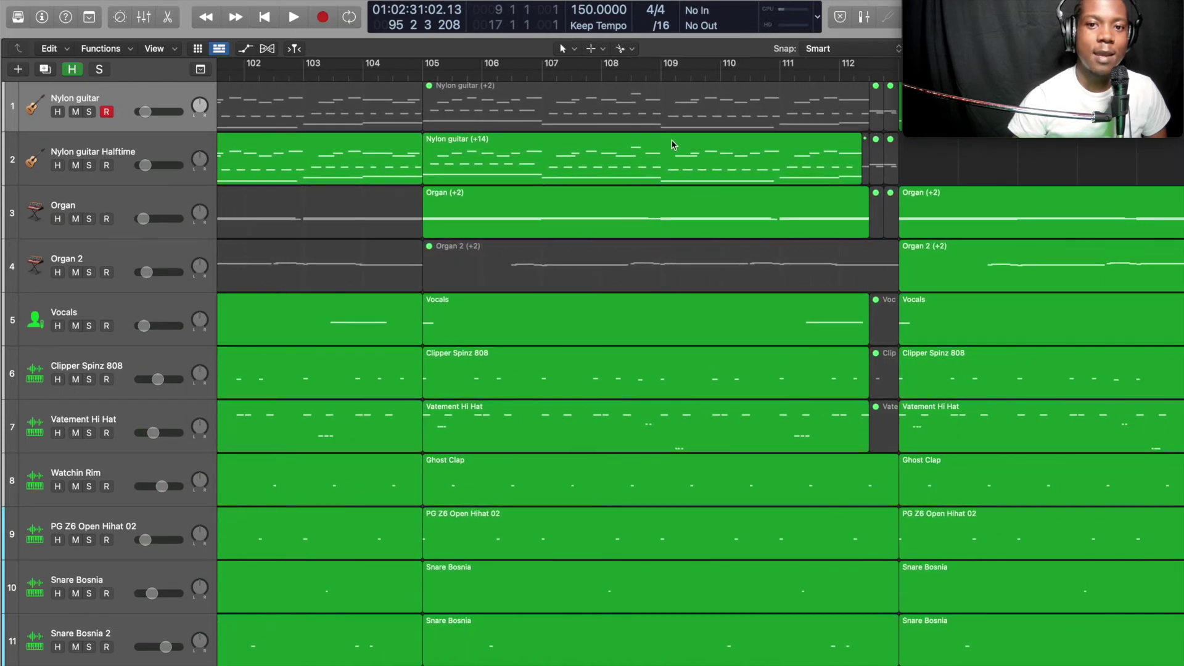
scroll(552, 152, right, 7)
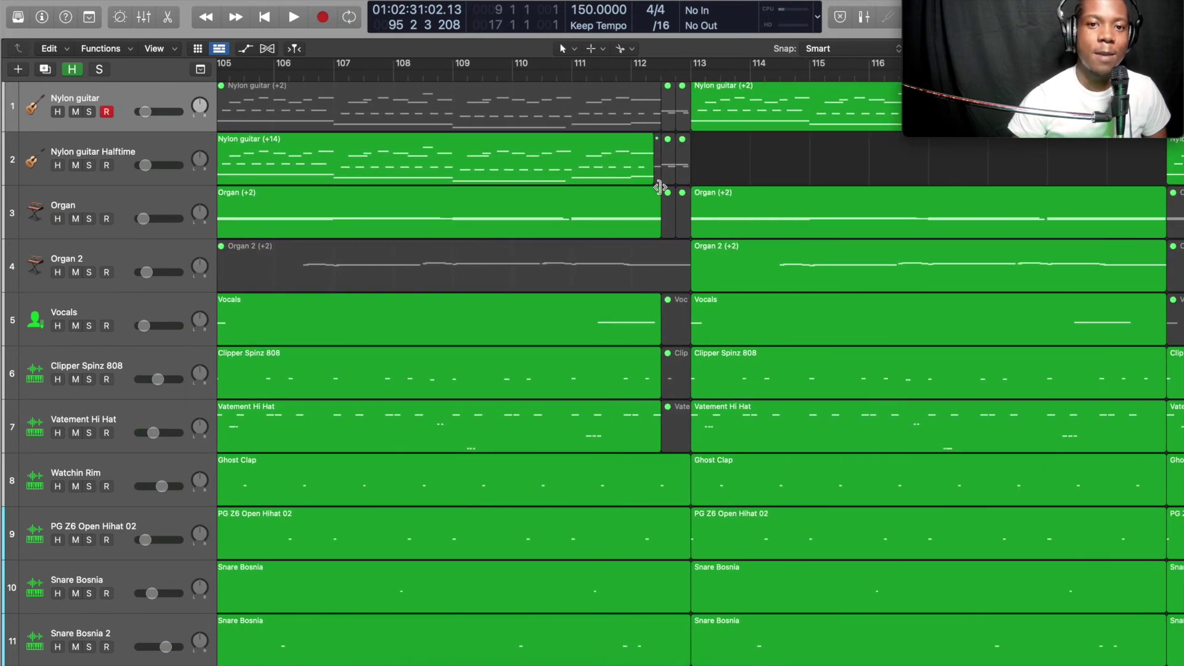
scroll(675, 229, right, 5)
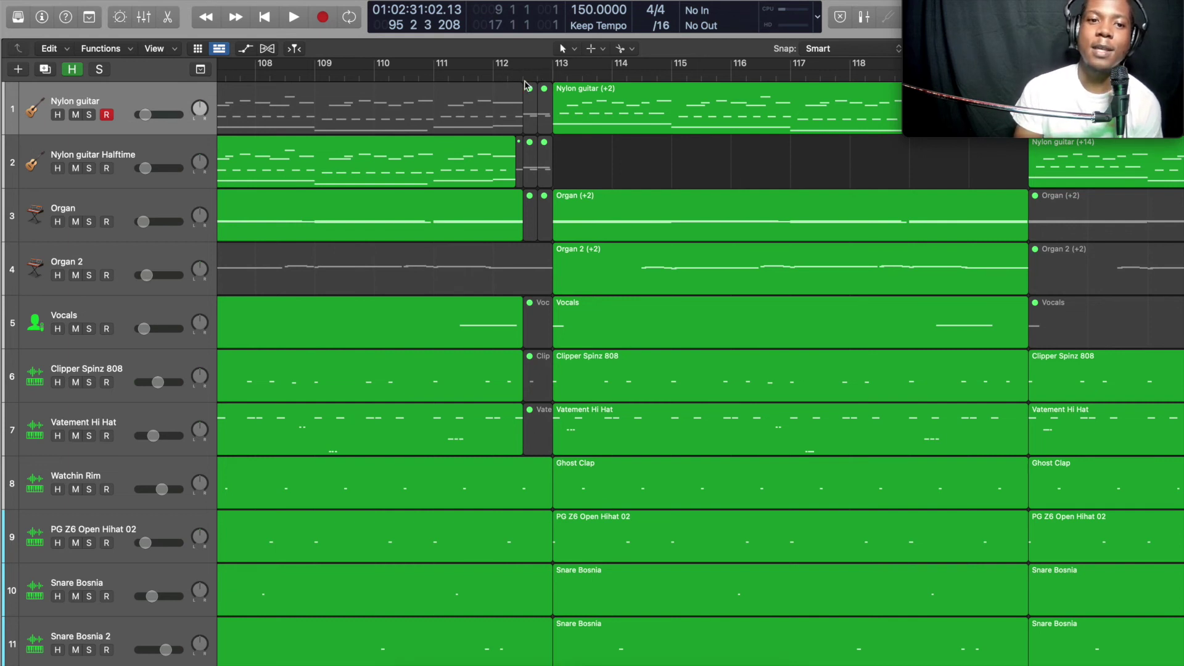
click(555, 72)
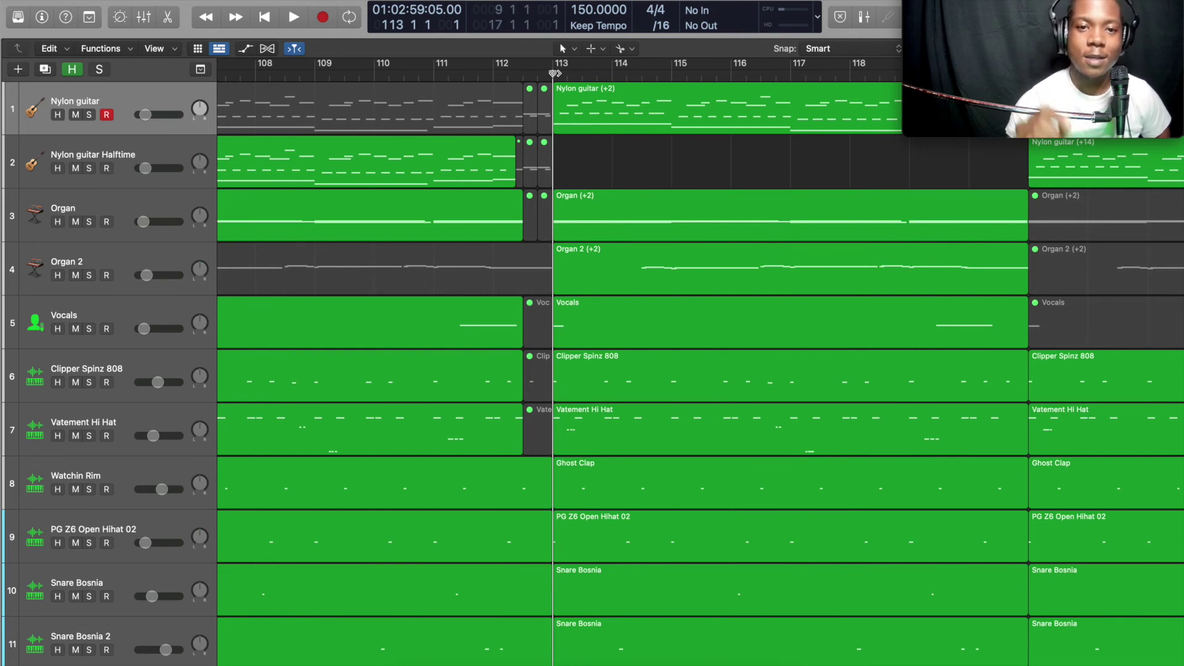
scroll(615, 164, right, 5)
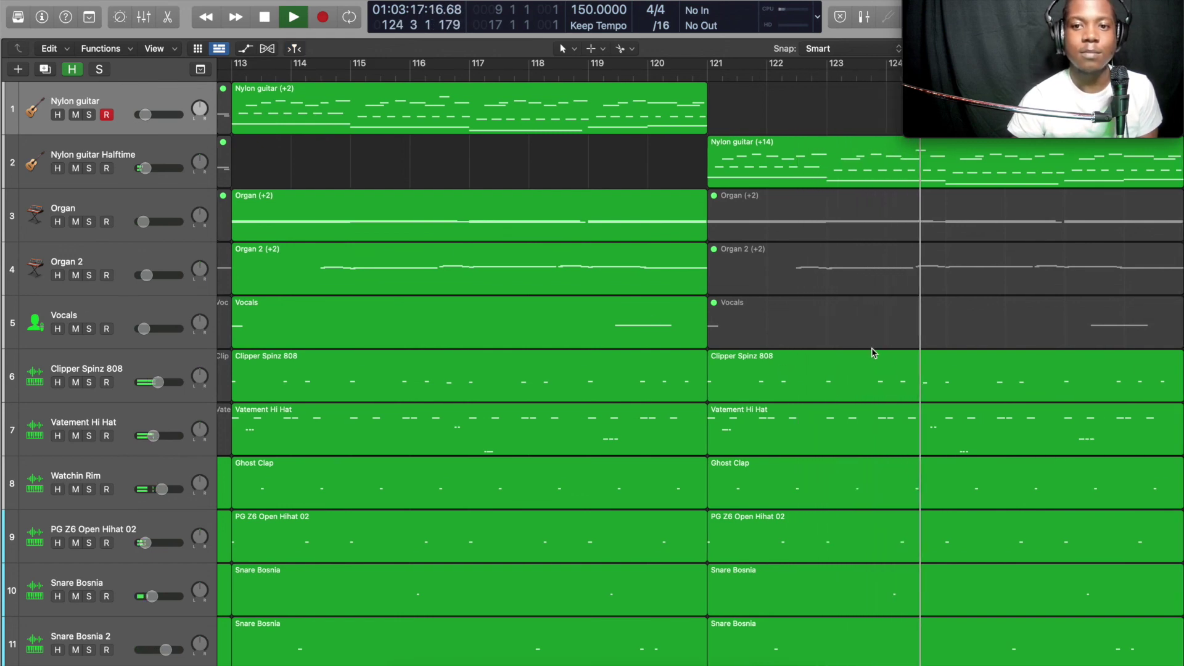
scroll(874, 352, down, 1)
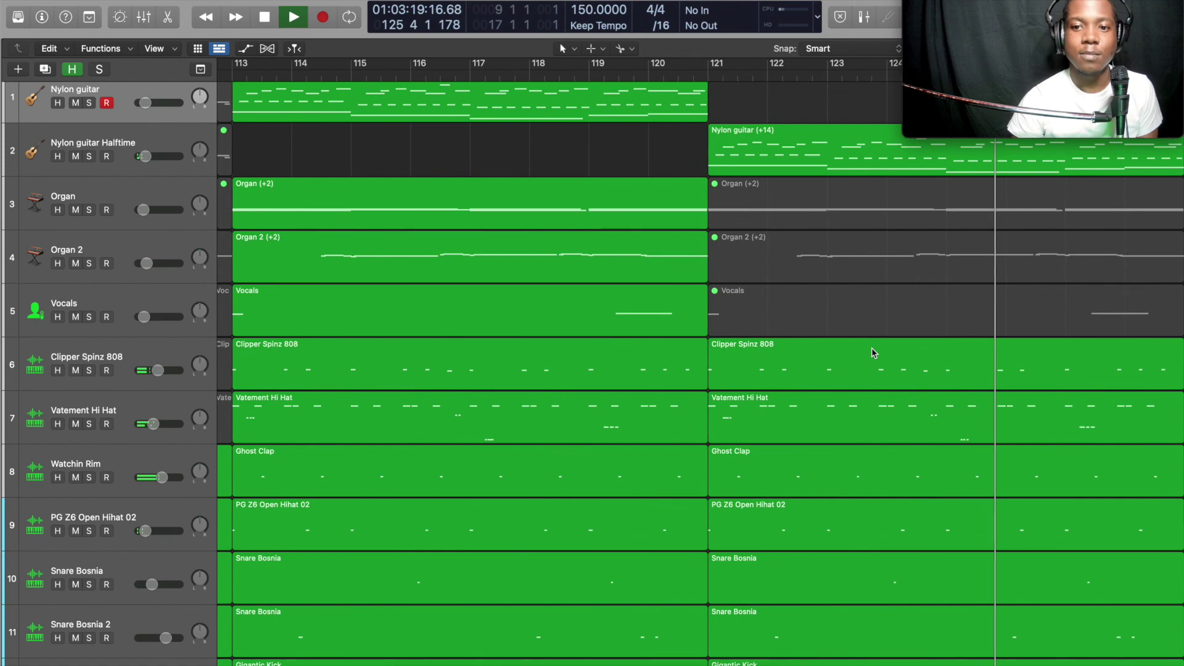
scroll(872, 350, down, 1)
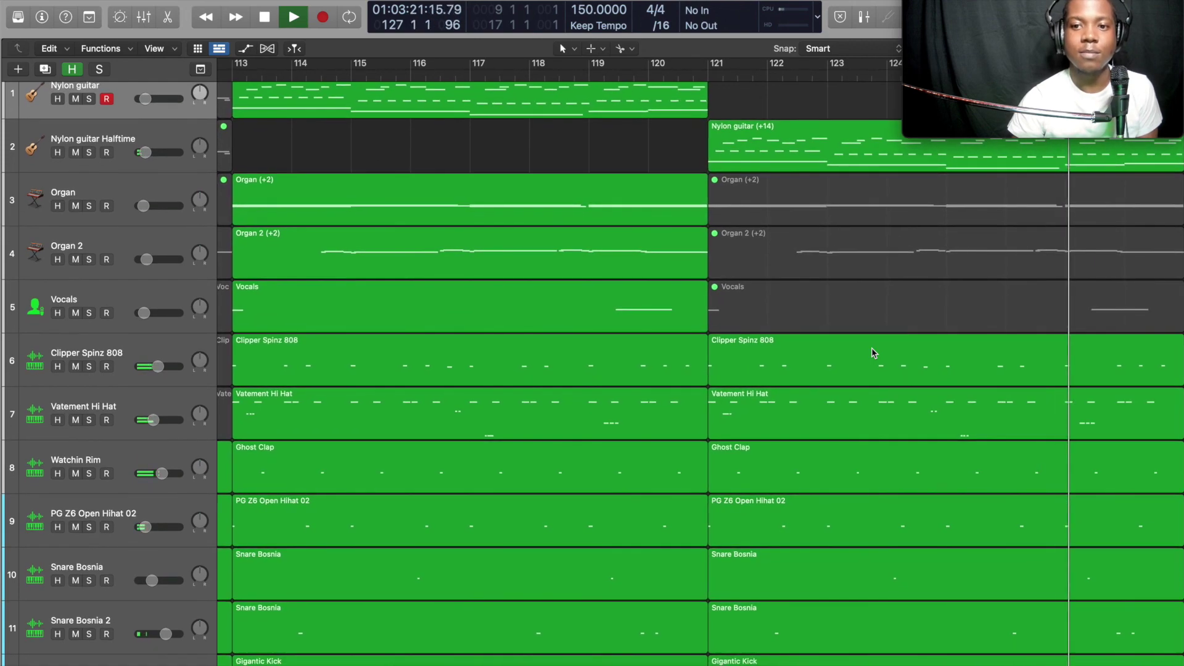